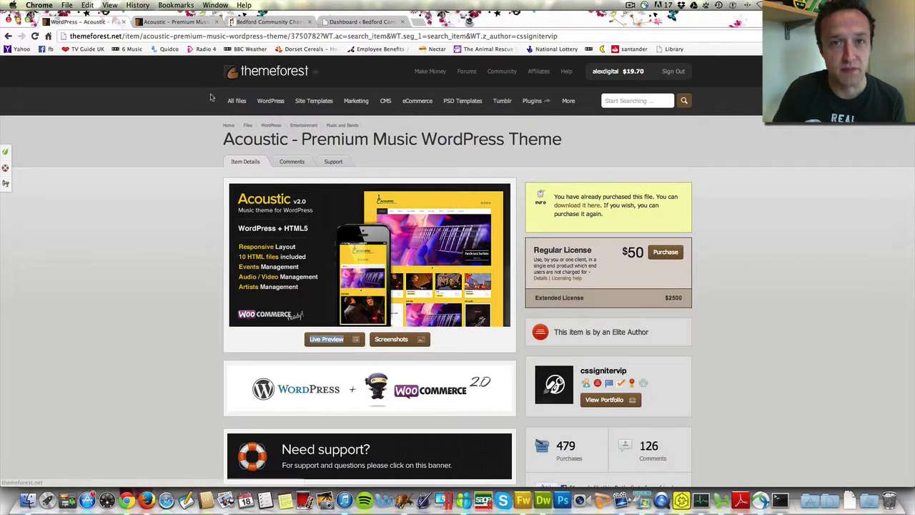
- Open the Acoustic theme's live demo without the preview frame and start scrolling its homepage
{"action": "left_click", "coordinate": [175, 22]}
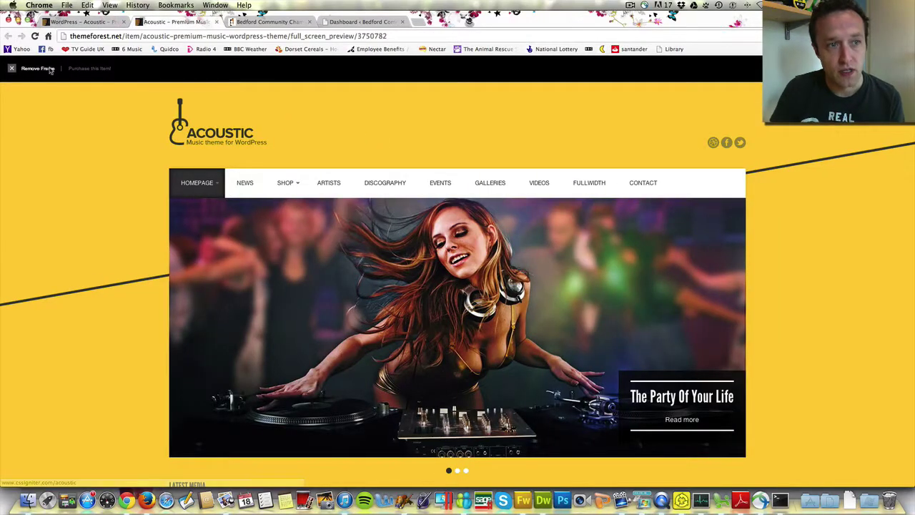
{"action": "left_click", "coordinate": [38, 68]}
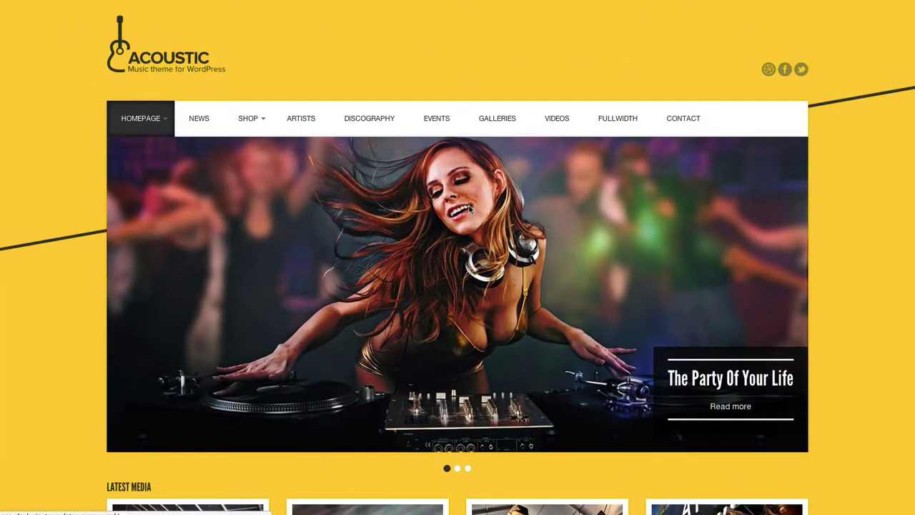
{"action": "scroll", "coordinate": [88, 113], "scroll_direction": "down", "scroll_amount": 1}
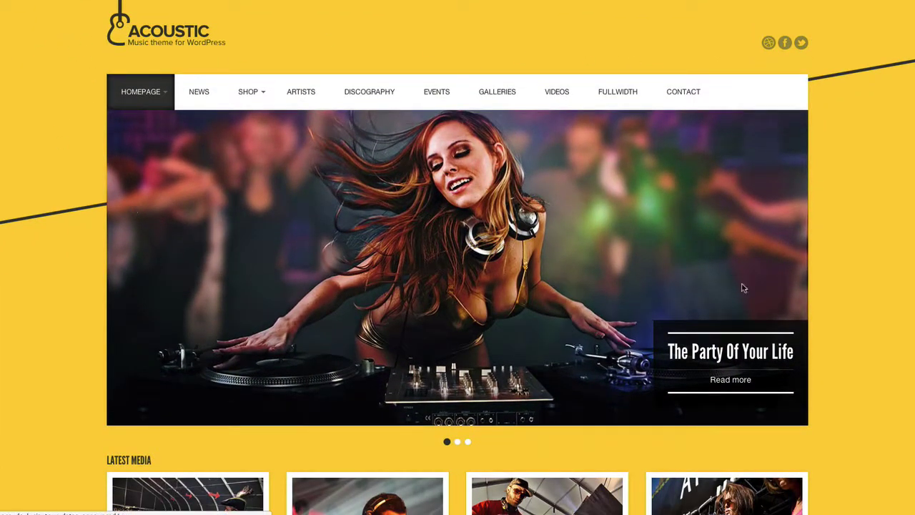
{"action": "scroll", "coordinate": [668, 202], "scroll_direction": "down", "scroll_amount": 1}
{"action": "scroll", "coordinate": [667, 202], "scroll_direction": "up", "scroll_amount": 2}
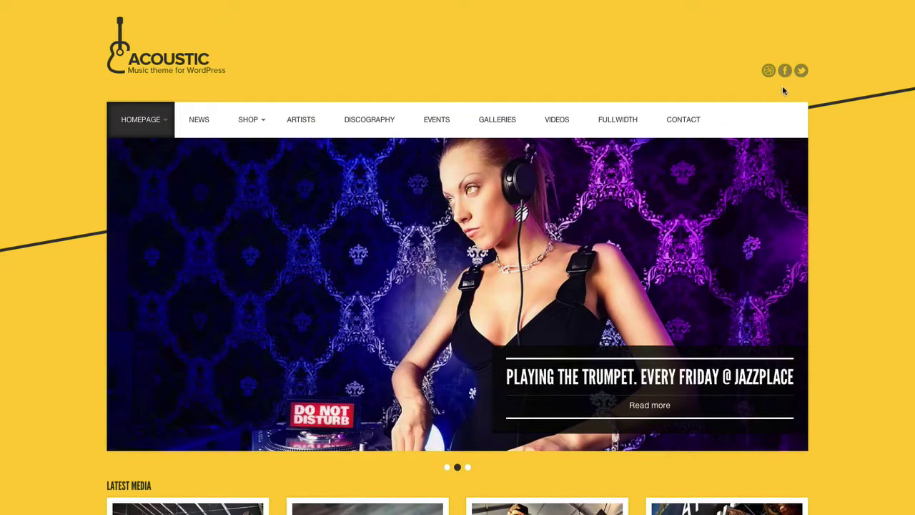
{"action": "scroll", "coordinate": [778, 91], "scroll_direction": "down", "scroll_amount": 3}
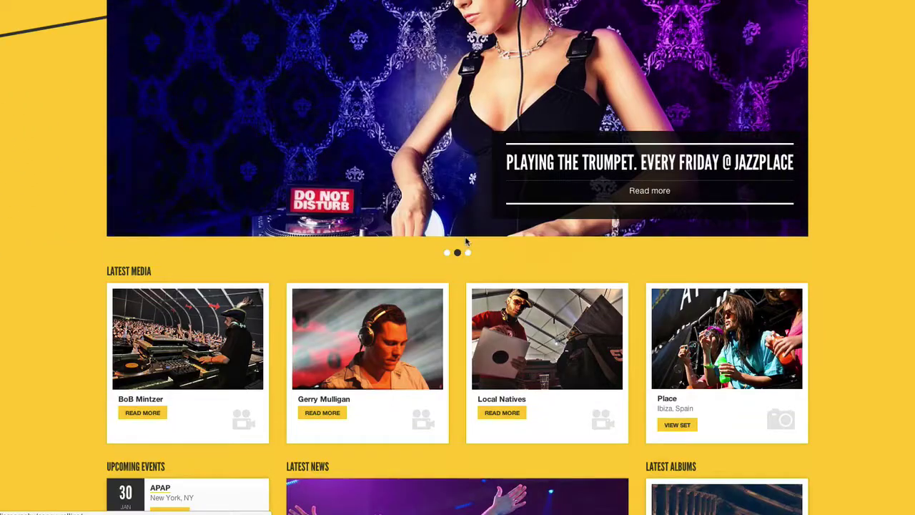
{"action": "scroll", "coordinate": [465, 241], "scroll_direction": "down", "scroll_amount": 1}
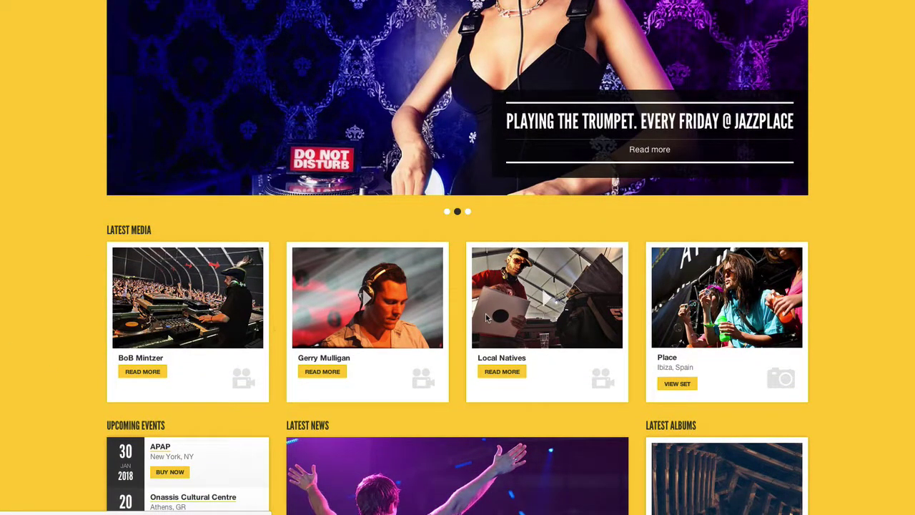
- Scroll the Acoustic demo homepage down to its footer and back up
{"action": "scroll", "coordinate": [386, 326], "scroll_direction": "down", "scroll_amount": 3}
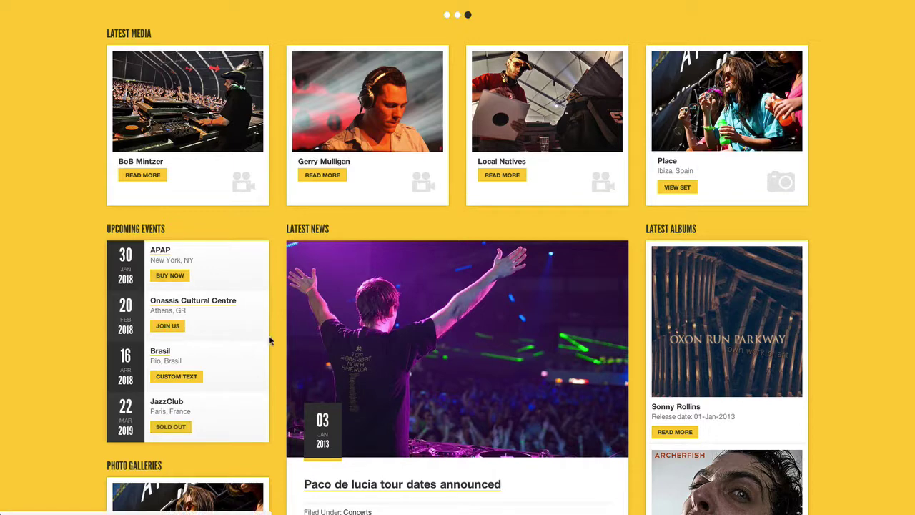
{"action": "scroll", "coordinate": [147, 247], "scroll_direction": "down", "scroll_amount": 1}
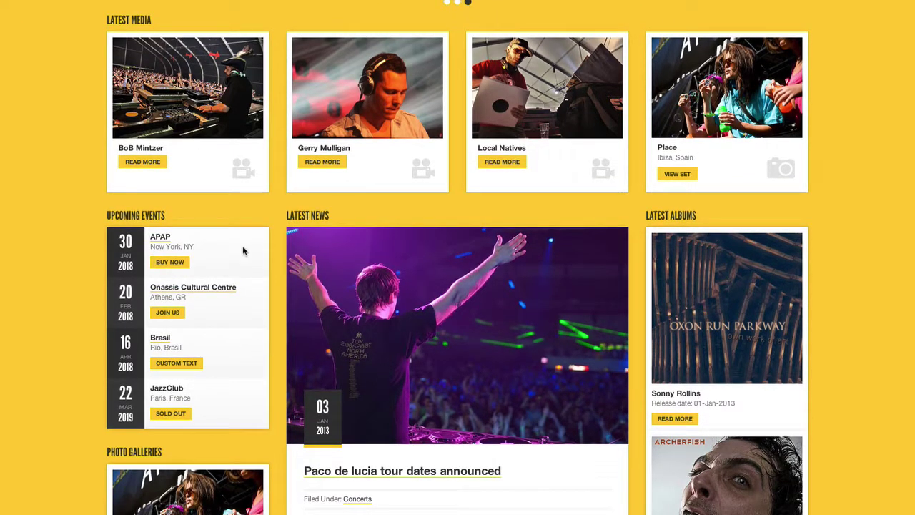
{"action": "scroll", "coordinate": [243, 250], "scroll_direction": "down", "scroll_amount": 2}
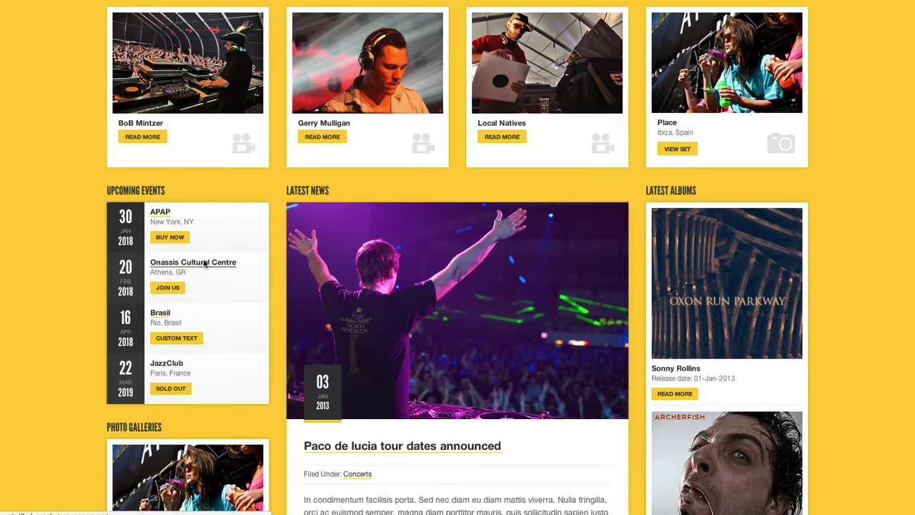
{"action": "scroll", "coordinate": [207, 262], "scroll_direction": "up", "scroll_amount": 1}
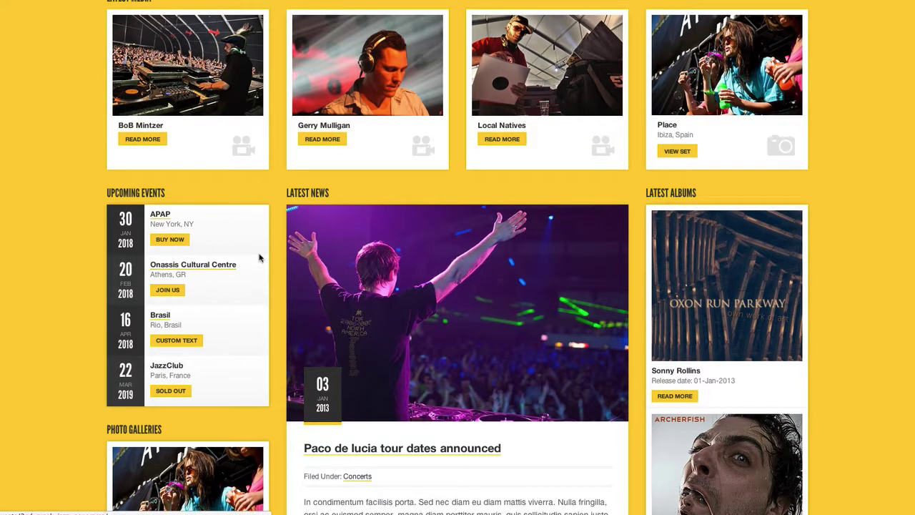
{"action": "scroll", "coordinate": [260, 257], "scroll_direction": "down", "scroll_amount": 1}
{"action": "scroll", "coordinate": [363, 339], "scroll_direction": "down", "scroll_amount": 4}
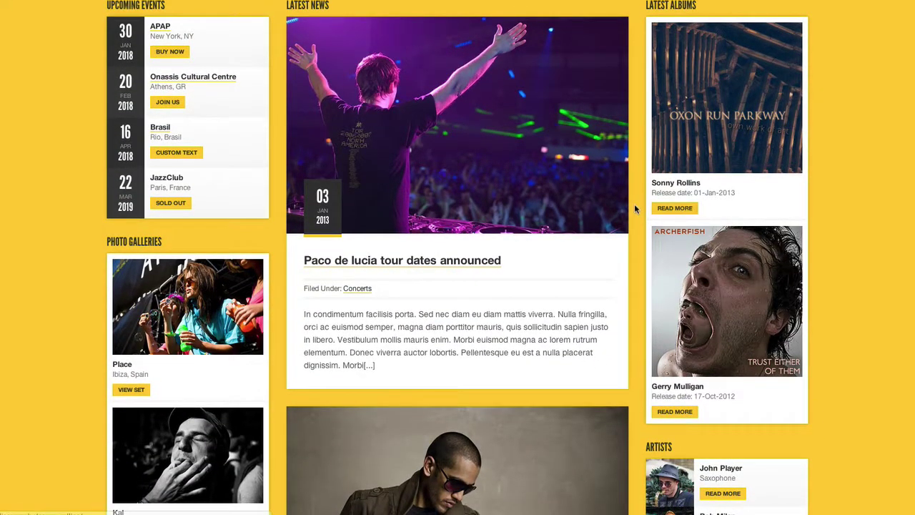
{"action": "scroll", "coordinate": [634, 207], "scroll_direction": "down", "scroll_amount": 1}
{"action": "scroll", "coordinate": [259, 272], "scroll_direction": "down", "scroll_amount": 4}
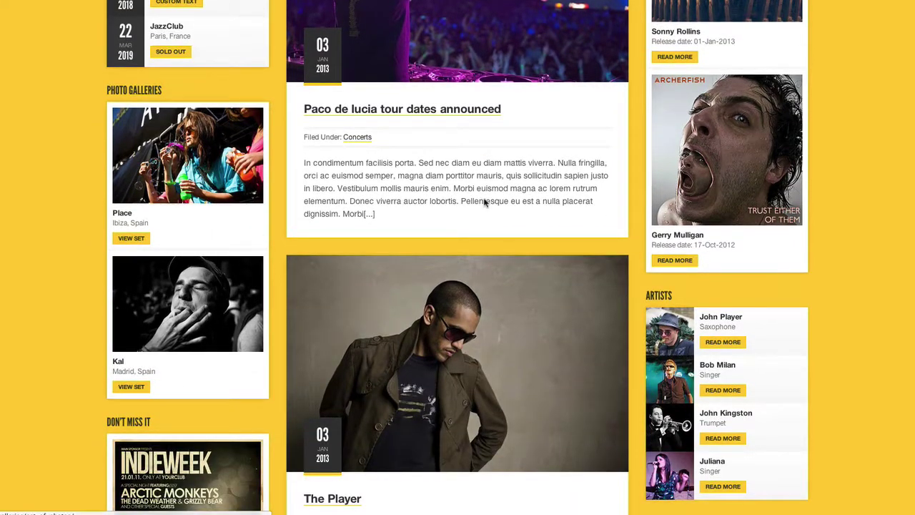
{"action": "scroll", "coordinate": [479, 203], "scroll_direction": "down", "scroll_amount": 3}
{"action": "scroll", "coordinate": [753, 244], "scroll_direction": "down", "scroll_amount": 1}
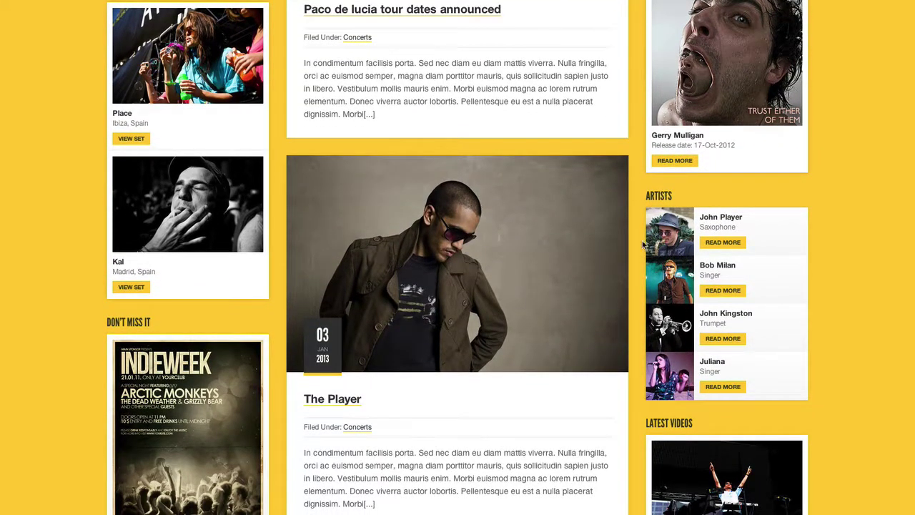
{"action": "scroll", "coordinate": [633, 215], "scroll_direction": "down", "scroll_amount": 1}
{"action": "scroll", "coordinate": [637, 178], "scroll_direction": "down", "scroll_amount": 3}
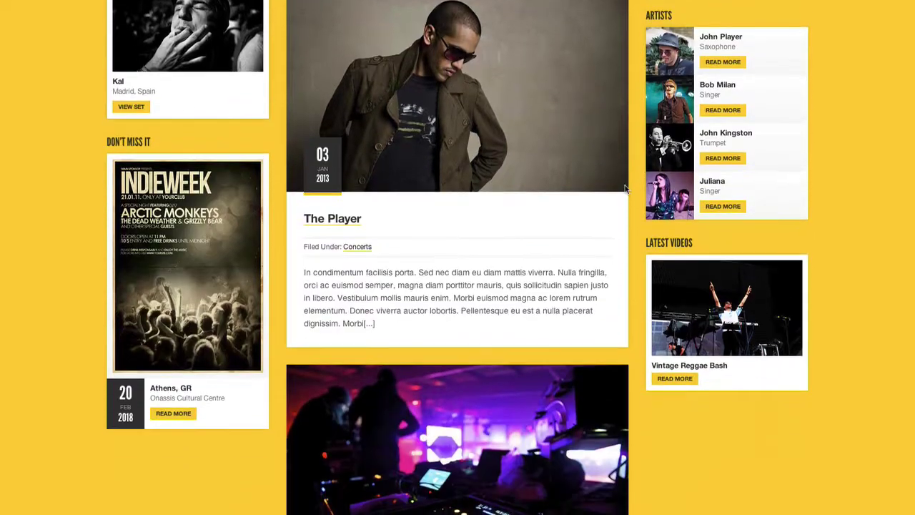
{"action": "scroll", "coordinate": [185, 174], "scroll_direction": "down", "scroll_amount": 1}
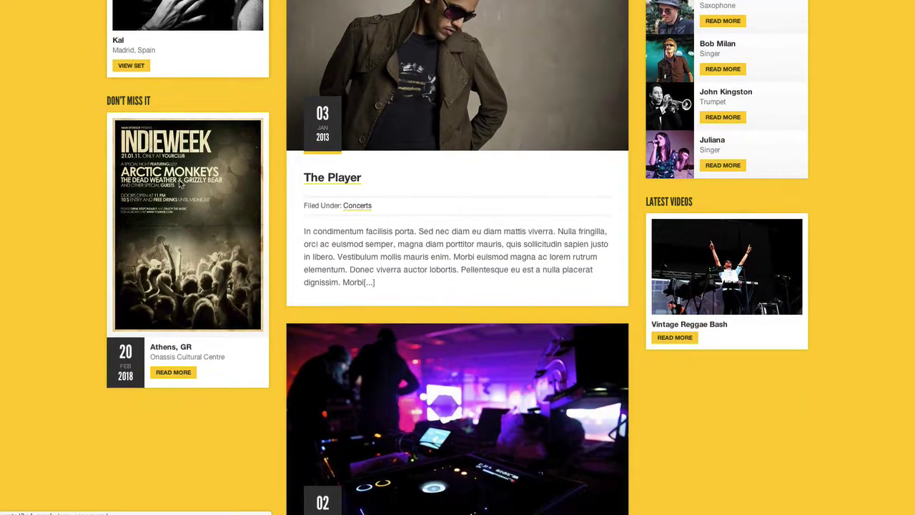
{"action": "scroll", "coordinate": [96, 133], "scroll_direction": "down", "scroll_amount": 1}
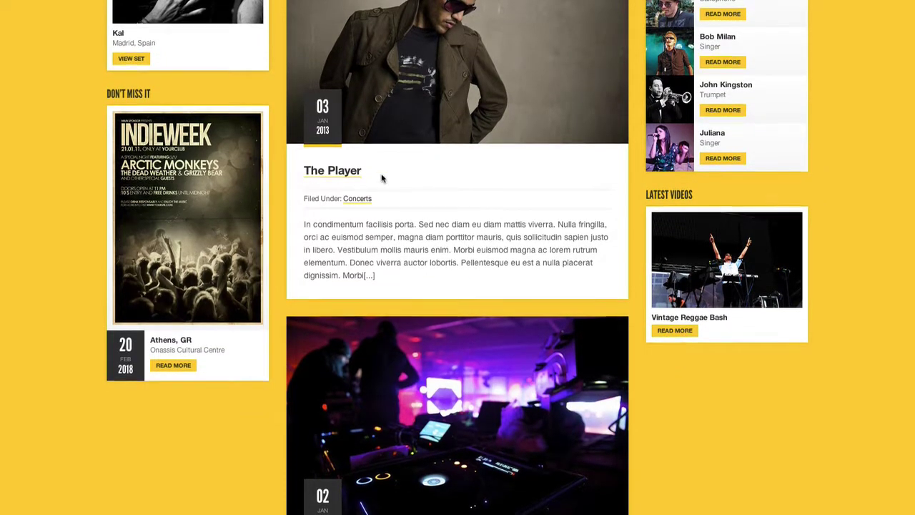
{"action": "scroll", "coordinate": [381, 177], "scroll_direction": "down", "scroll_amount": 7}
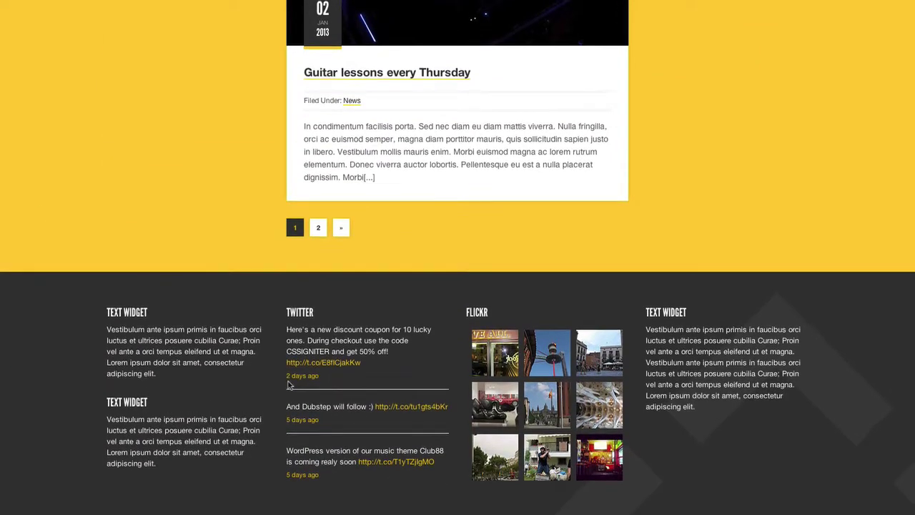
{"action": "scroll", "coordinate": [507, 306], "scroll_direction": "up", "scroll_amount": 20}
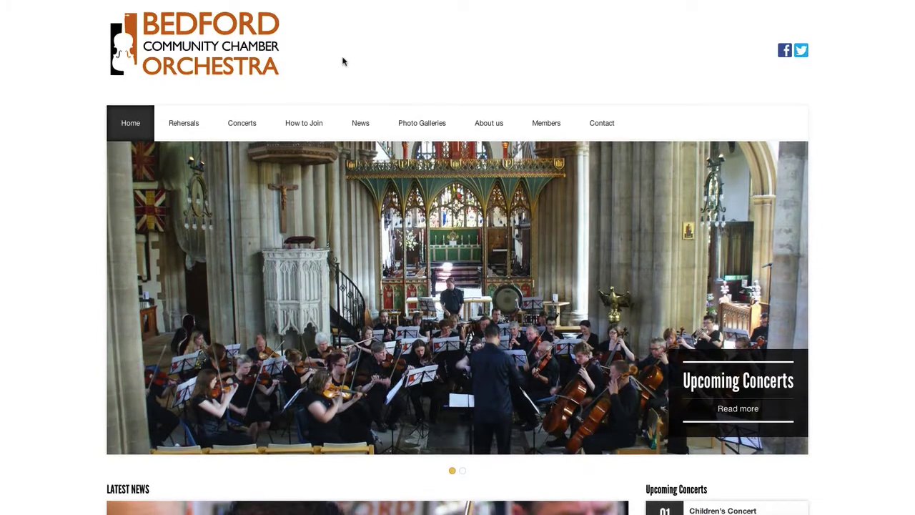
- Scroll through the live Bedford Community Chamber Orchestra homepage
{"action": "scroll", "coordinate": [343, 65], "scroll_direction": "down", "scroll_amount": 1}
{"action": "scroll", "coordinate": [345, 64], "scroll_direction": "down", "scroll_amount": 1}
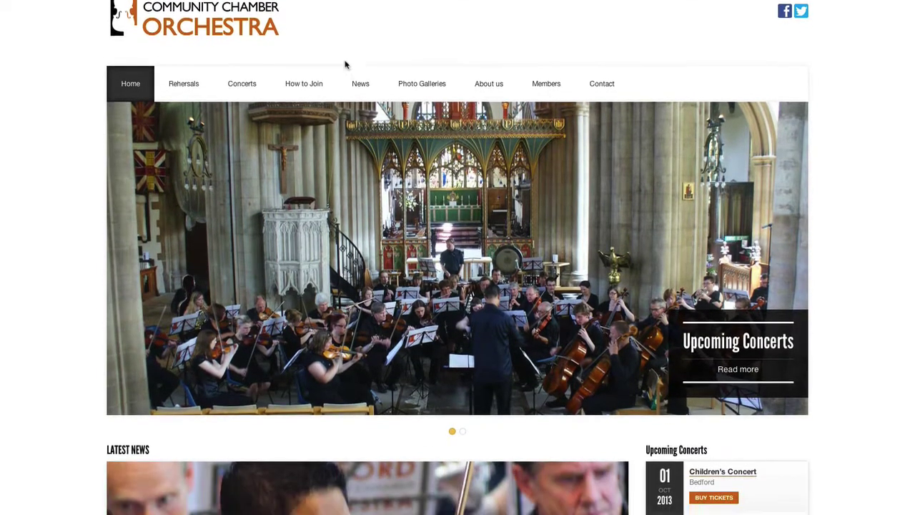
{"action": "scroll", "coordinate": [372, 57], "scroll_direction": "down", "scroll_amount": 4}
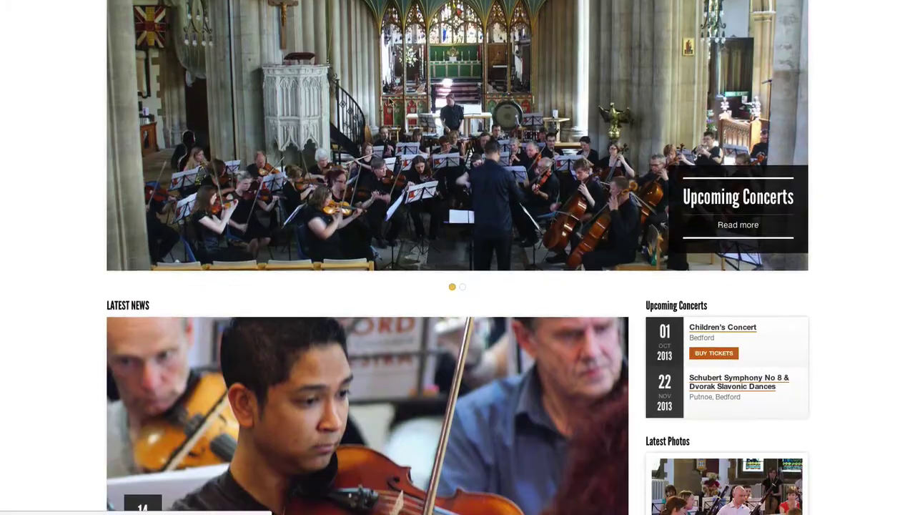
{"action": "scroll", "coordinate": [683, 315], "scroll_direction": "down", "scroll_amount": 10}
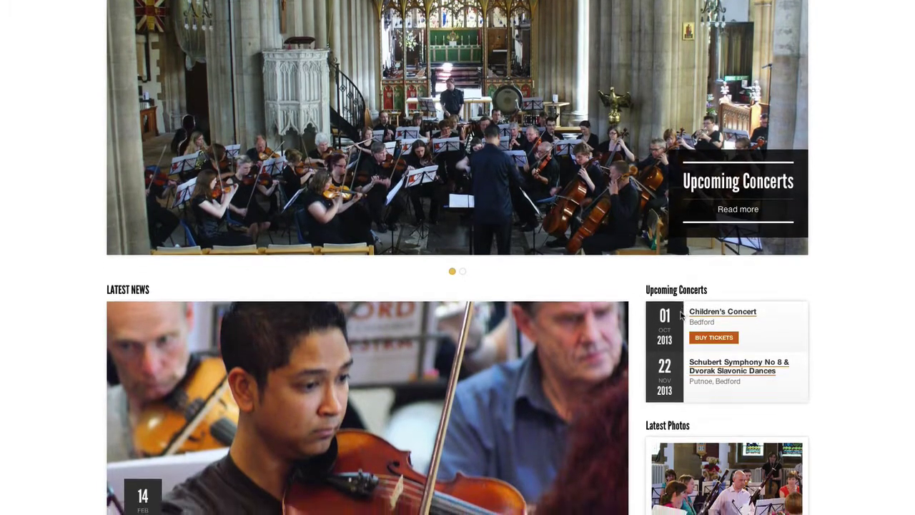
{"action": "scroll", "coordinate": [683, 315], "scroll_direction": "down", "scroll_amount": 5}
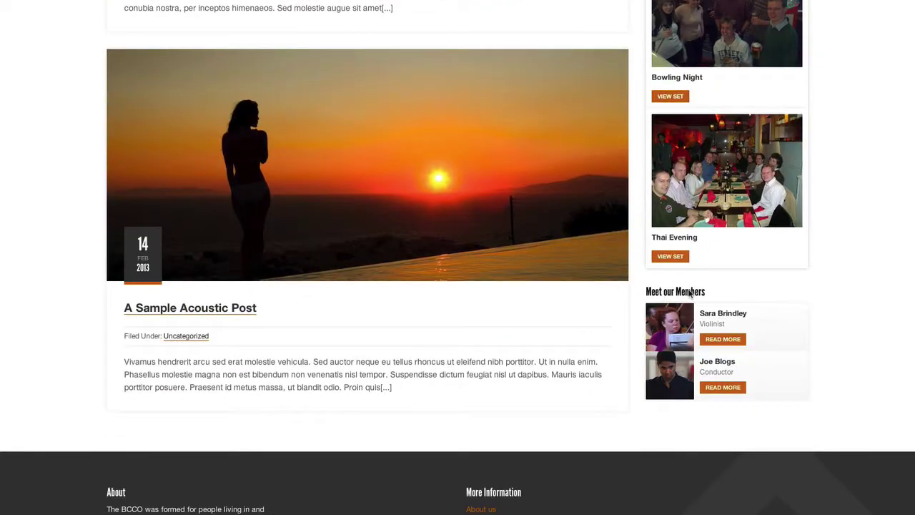
{"action": "scroll", "coordinate": [372, 307], "scroll_direction": "up", "scroll_amount": 18}
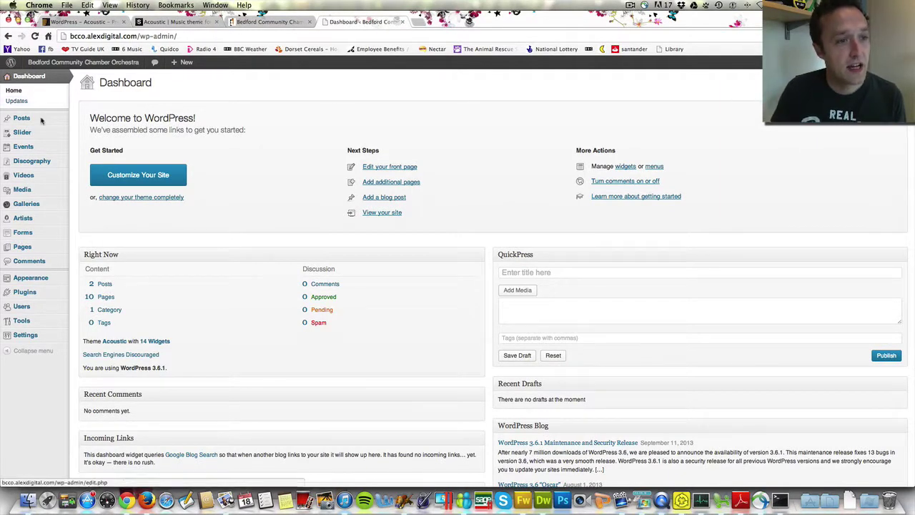
- Open the Upcoming Concerts item from the Slider list for editing
{"action": "mouse_move", "coordinate": [63, 138]}
{"action": "left_click", "coordinate": [92, 134]}
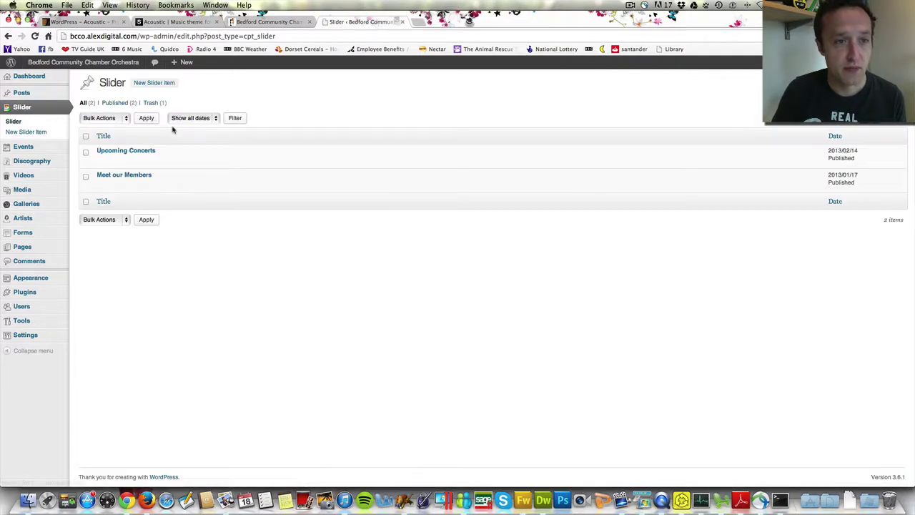
{"action": "left_click", "coordinate": [137, 150]}
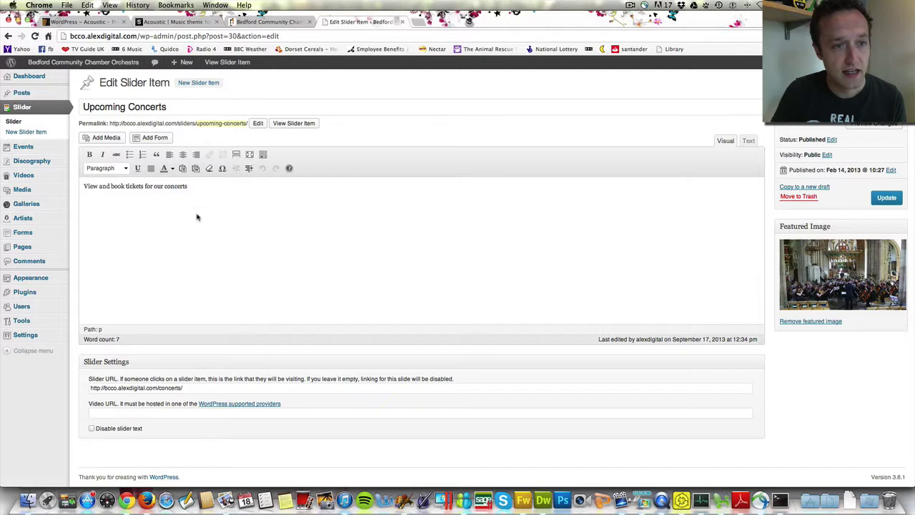
- Start a new event from the Events list and scroll its Events Settings
{"action": "mouse_move", "coordinate": [43, 148]}
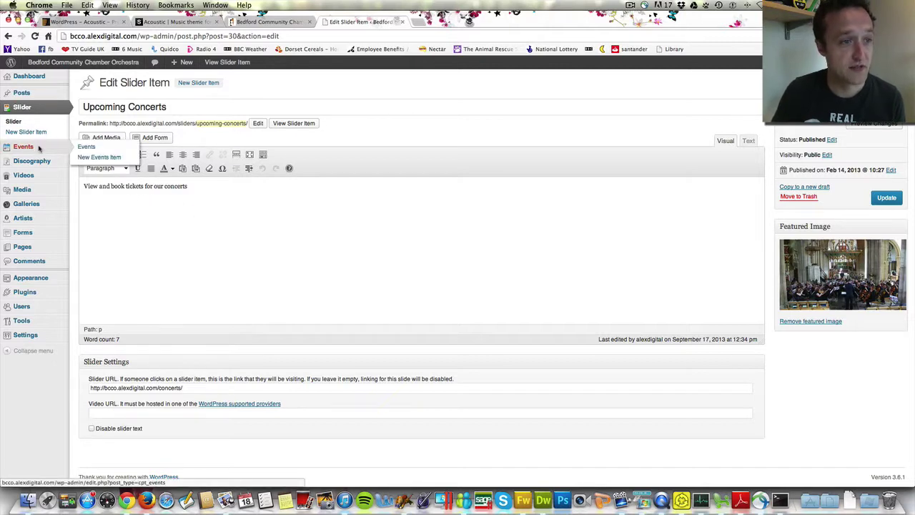
{"action": "left_click", "coordinate": [118, 148]}
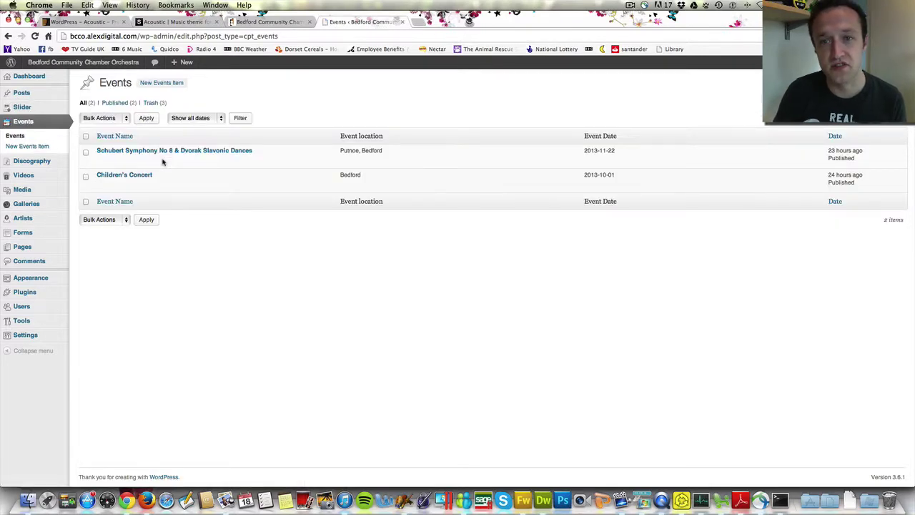
{"action": "left_click", "coordinate": [167, 85]}
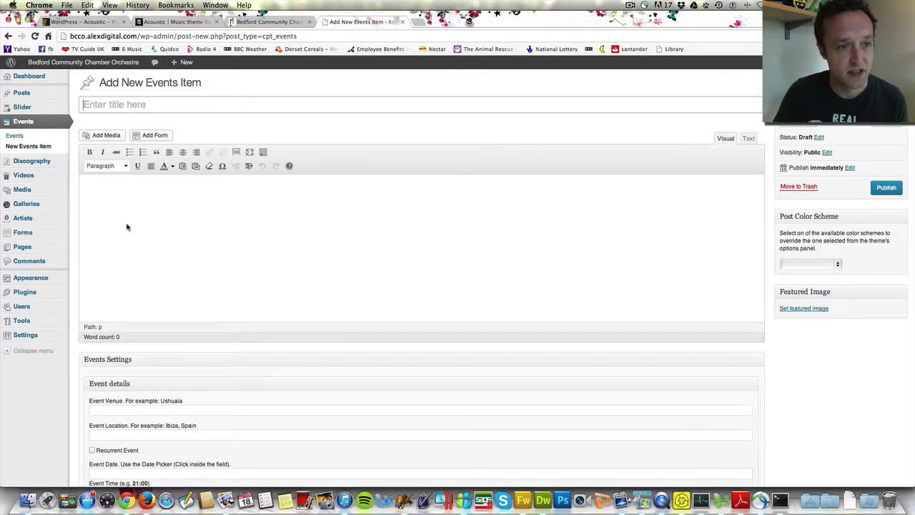
{"action": "scroll", "coordinate": [142, 365], "scroll_direction": "down", "scroll_amount": 3}
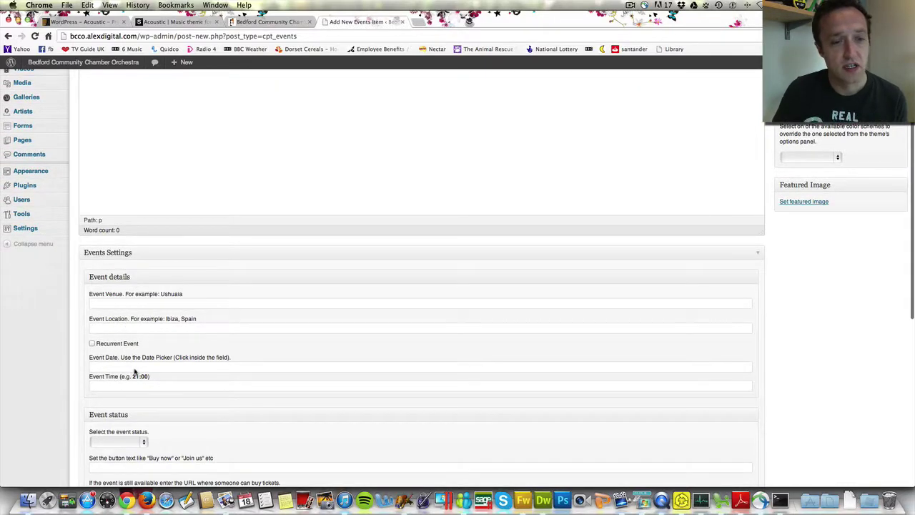
{"action": "scroll", "coordinate": [143, 364], "scroll_direction": "up", "scroll_amount": 2}
{"action": "scroll", "coordinate": [159, 361], "scroll_direction": "down", "scroll_amount": 5}
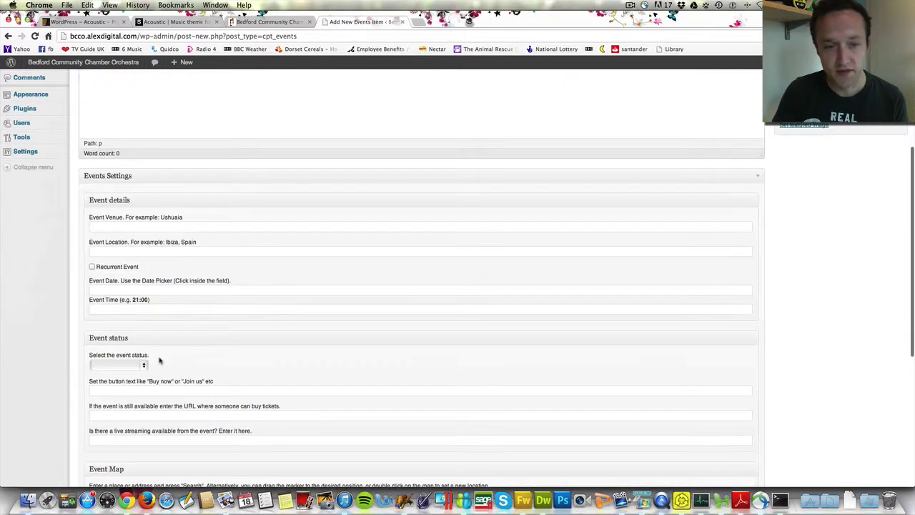
- Check the event status options without choosing one, leaving the new event form blank
{"action": "left_click", "coordinate": [133, 363]}
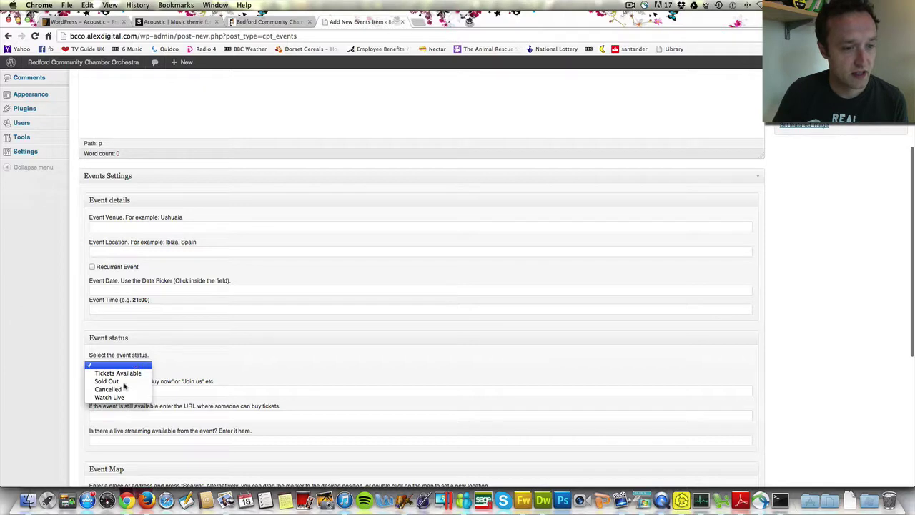
{"action": "left_click", "coordinate": [195, 366]}
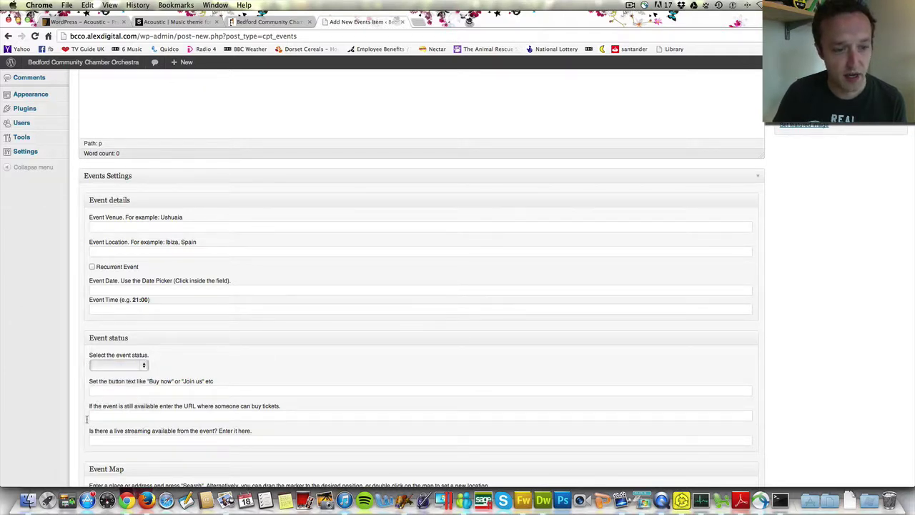
{"action": "scroll", "coordinate": [229, 395], "scroll_direction": "down", "scroll_amount": 1}
{"action": "scroll", "coordinate": [239, 360], "scroll_direction": "down", "scroll_amount": 5}
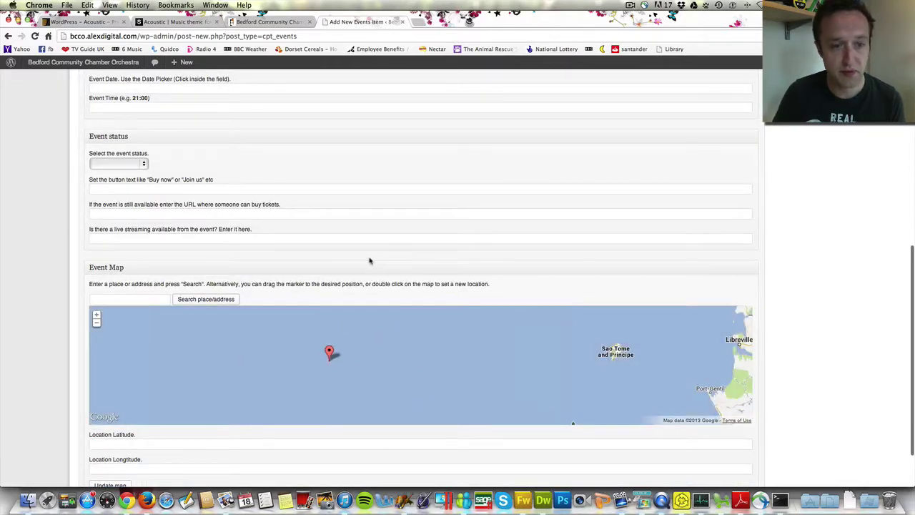
{"action": "scroll", "coordinate": [369, 260], "scroll_direction": "up", "scroll_amount": 15}
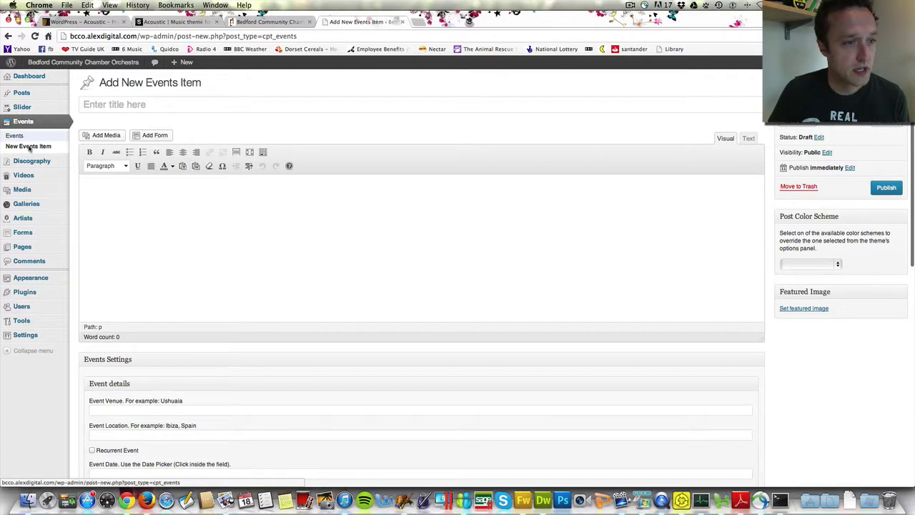
{"action": "mouse_move", "coordinate": [29, 164]}
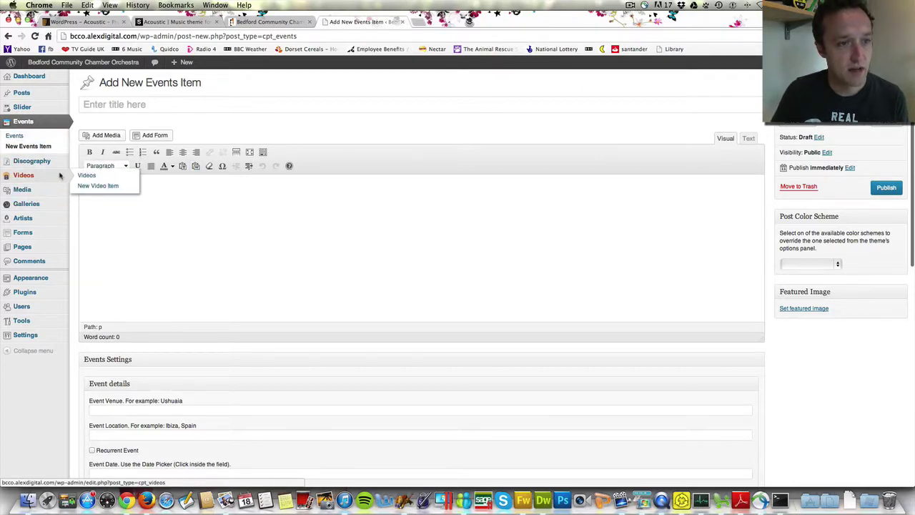
{"action": "mouse_move", "coordinate": [63, 192]}
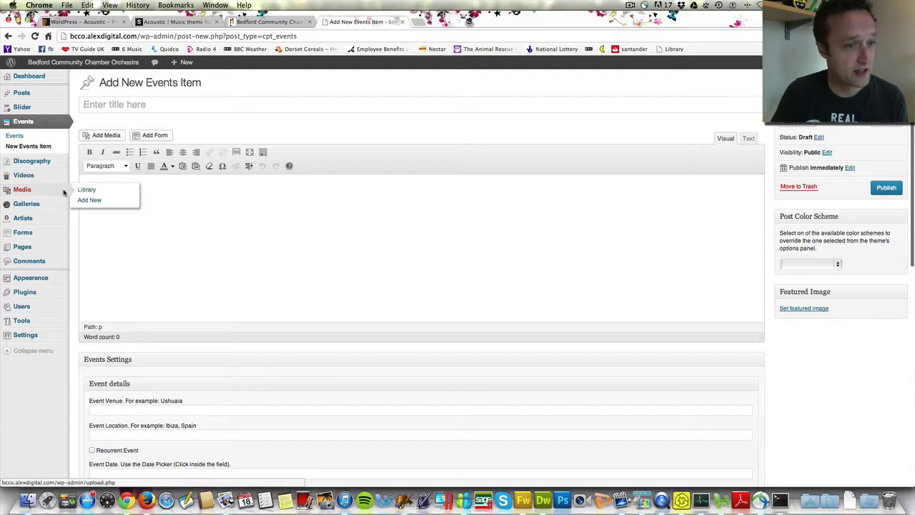
{"action": "scroll", "coordinate": [43, 197], "scroll_direction": "down", "scroll_amount": 1}
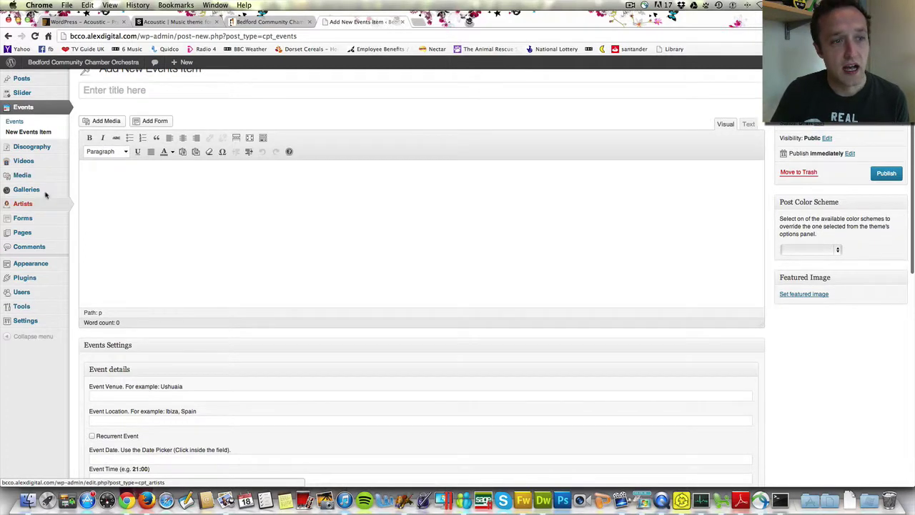
- Open the Concert June 08 gallery for editing, then view the site's Photo Galleries page
{"action": "left_click", "coordinate": [82, 190]}
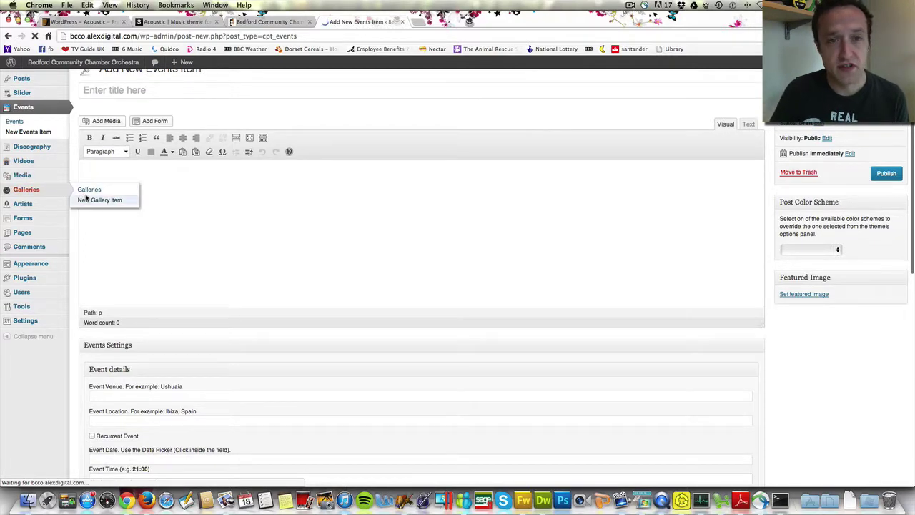
{"action": "left_click", "coordinate": [128, 151]}
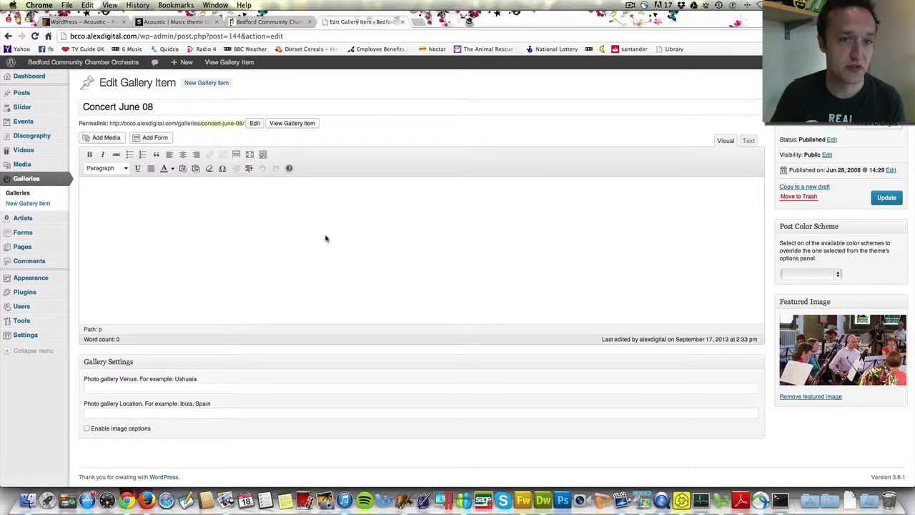
{"action": "left_click", "coordinate": [268, 21]}
{"action": "left_click", "coordinate": [421, 164]}
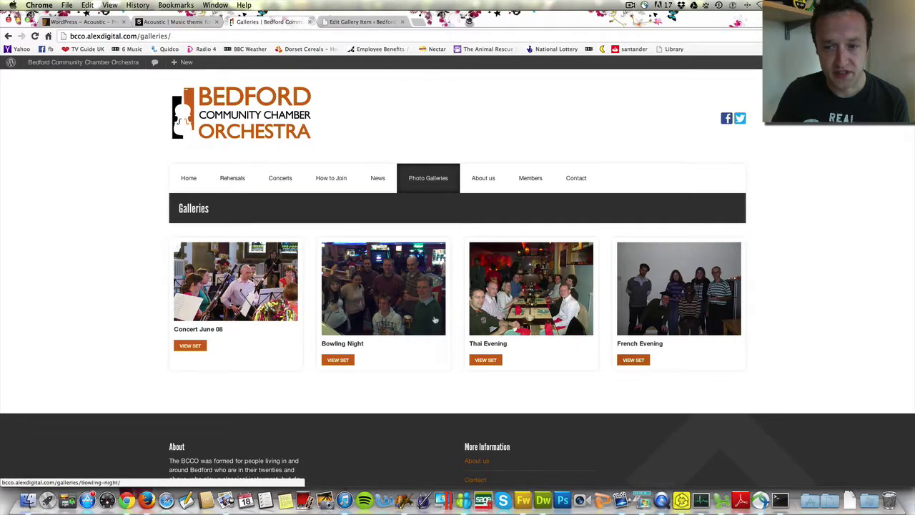
- Open and scroll the Concert June 08 gallery on the orchestra site
{"action": "left_click", "coordinate": [297, 262]}
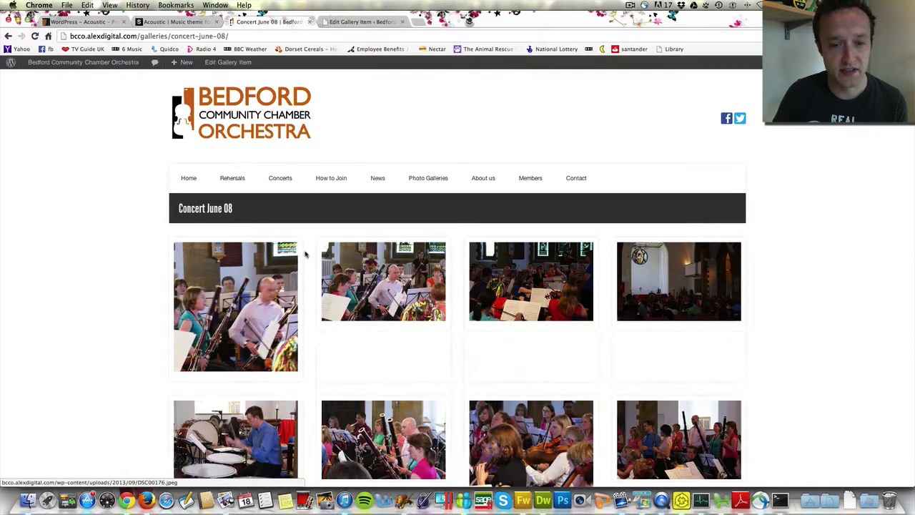
{"action": "scroll", "coordinate": [306, 256], "scroll_direction": "down", "scroll_amount": 1}
{"action": "scroll", "coordinate": [430, 309], "scroll_direction": "down", "scroll_amount": 1}
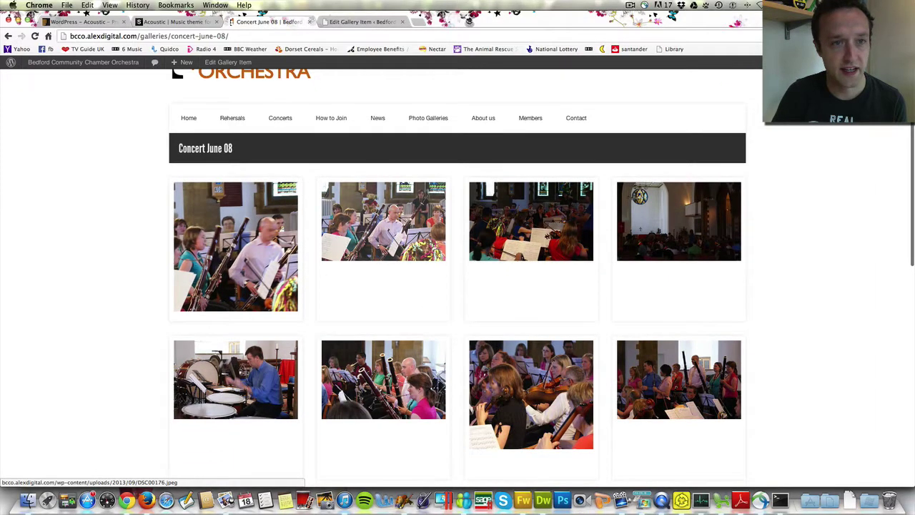
- Compare it with the Acoustic demo's galleries page, ending on the ThemeForest theme page
{"action": "left_click", "coordinate": [193, 23]}
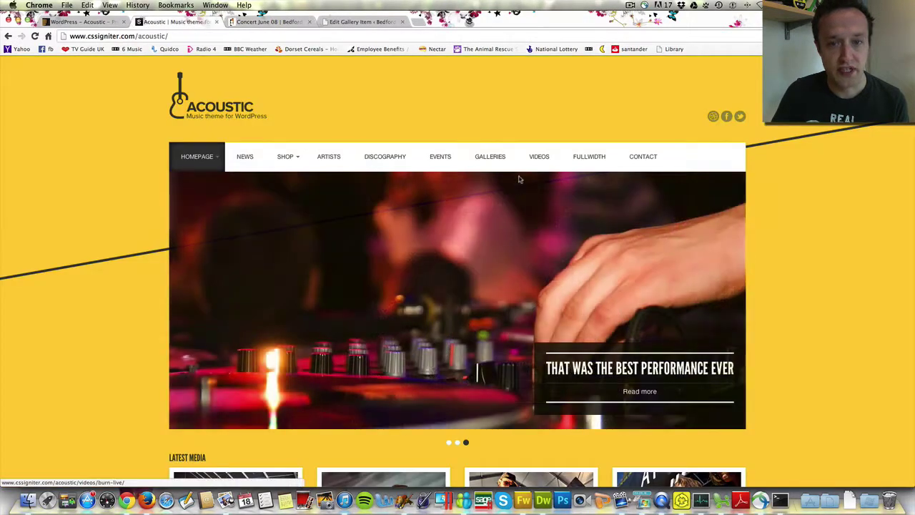
{"action": "left_click", "coordinate": [494, 164]}
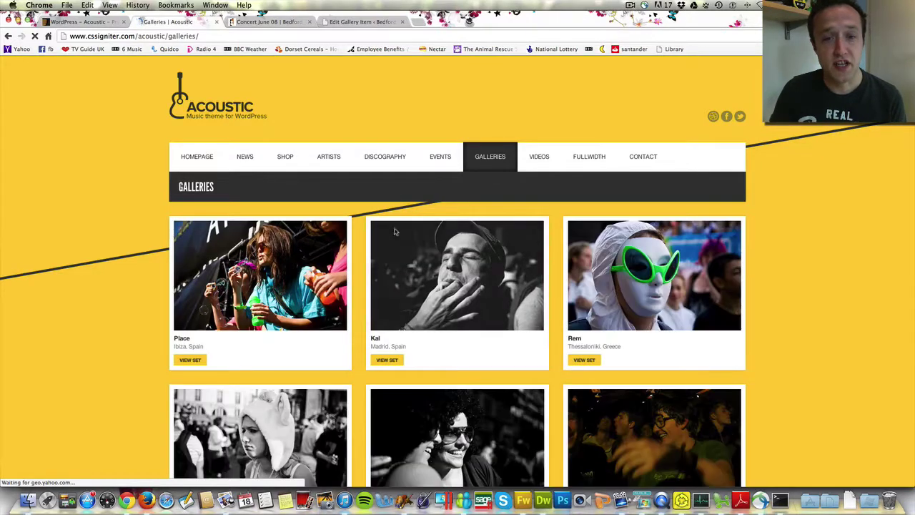
{"action": "left_click", "coordinate": [286, 23]}
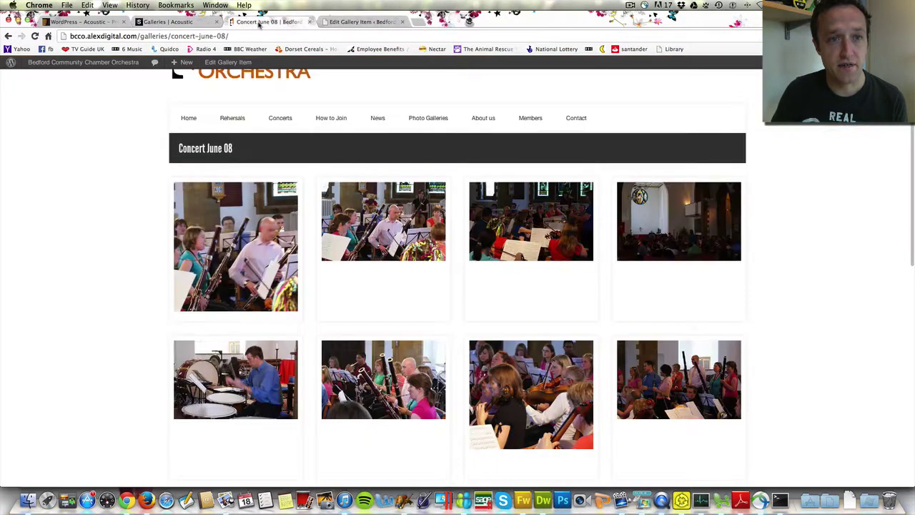
{"action": "left_click", "coordinate": [361, 22]}
{"action": "left_click", "coordinate": [165, 22]}
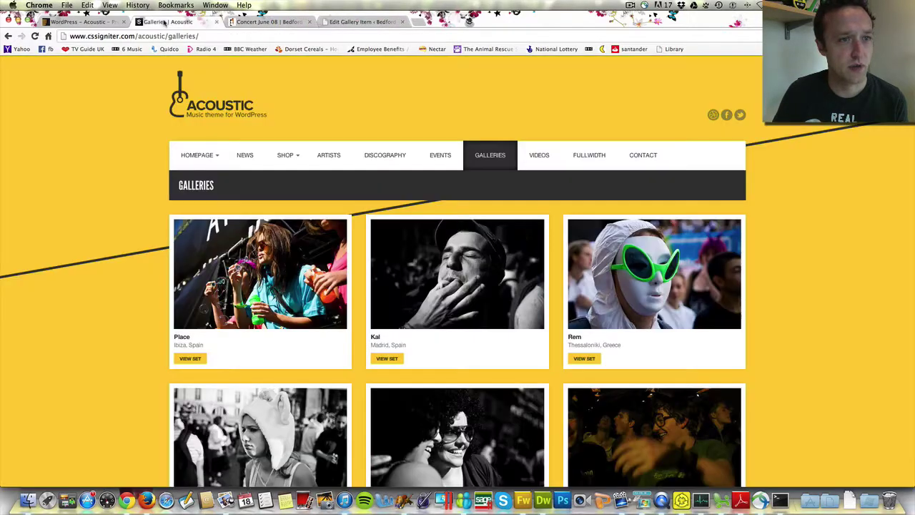
{"action": "left_click", "coordinate": [96, 22]}
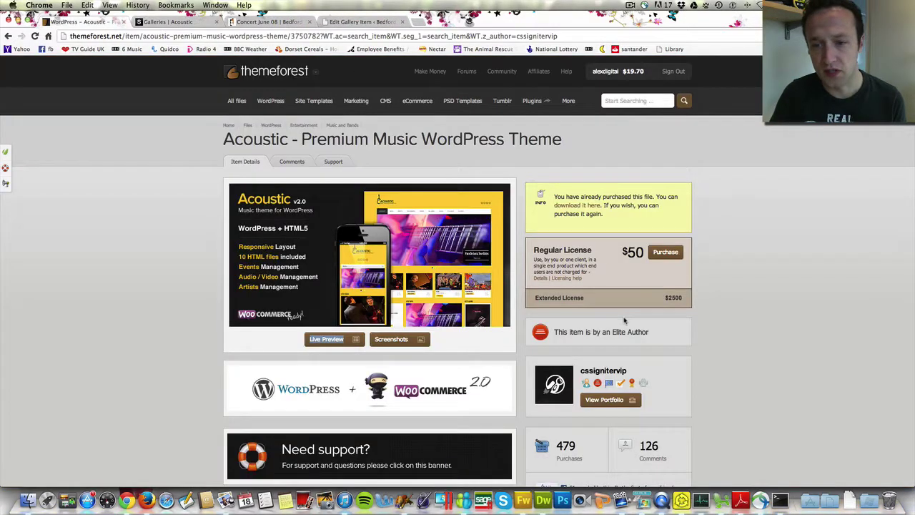
- Return from ThemeForest to the Concert June 08 Edit Gallery Item screen
{"action": "scroll", "coordinate": [590, 368], "scroll_direction": "down", "scroll_amount": 1}
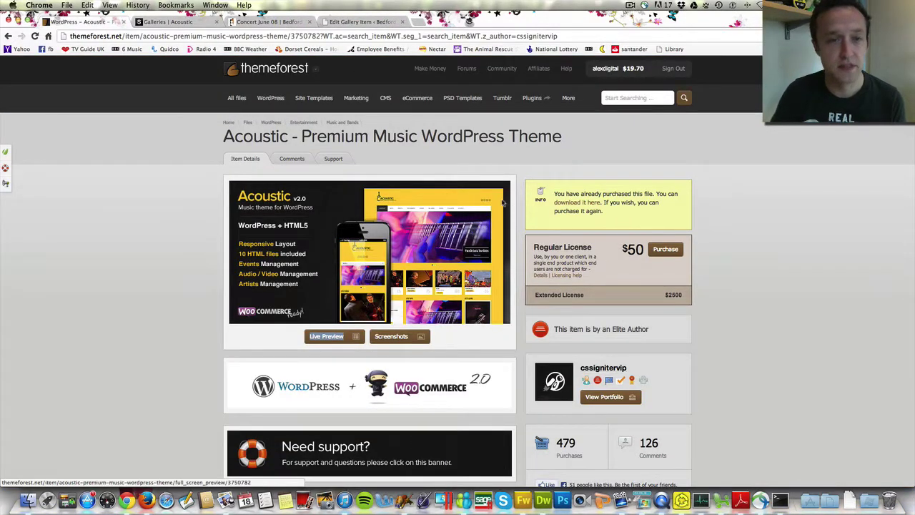
{"action": "left_click", "coordinate": [346, 22]}
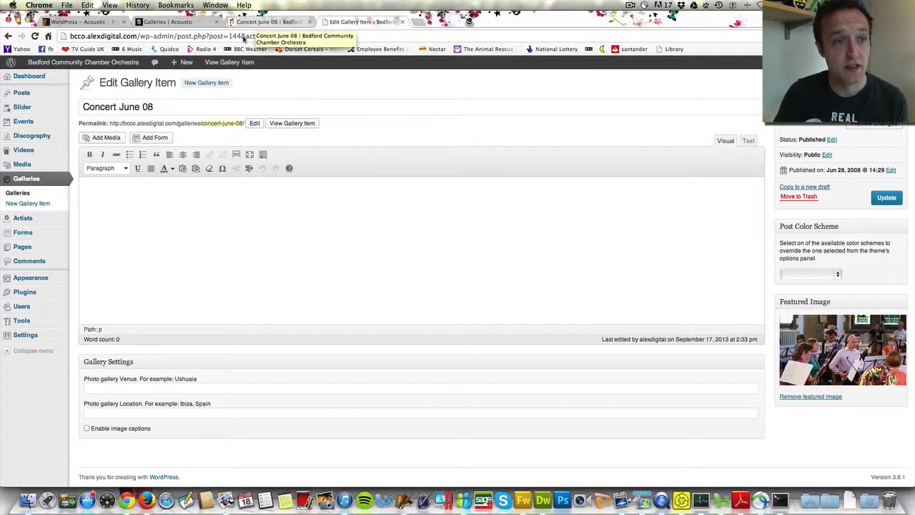
- Open Appearance > Theme Settings and review the logo, favicon and touch-icon Site Options
{"action": "mouse_move", "coordinate": [33, 284]}
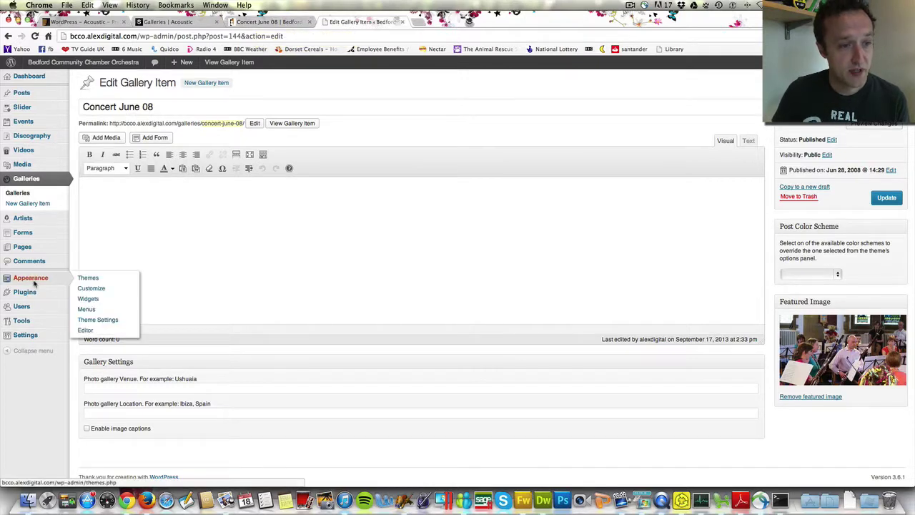
{"action": "left_click", "coordinate": [112, 320]}
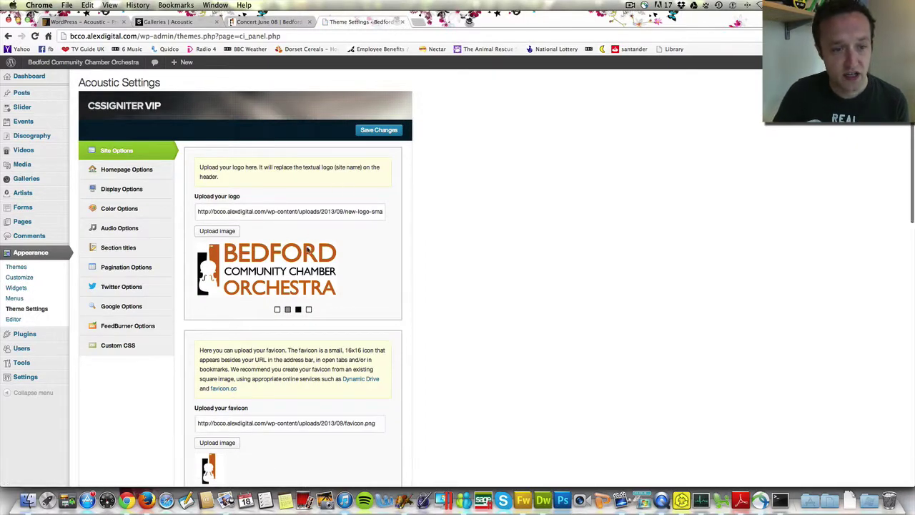
{"action": "scroll", "coordinate": [255, 362], "scroll_direction": "down", "scroll_amount": 1}
{"action": "scroll", "coordinate": [229, 449], "scroll_direction": "down", "scroll_amount": 10}
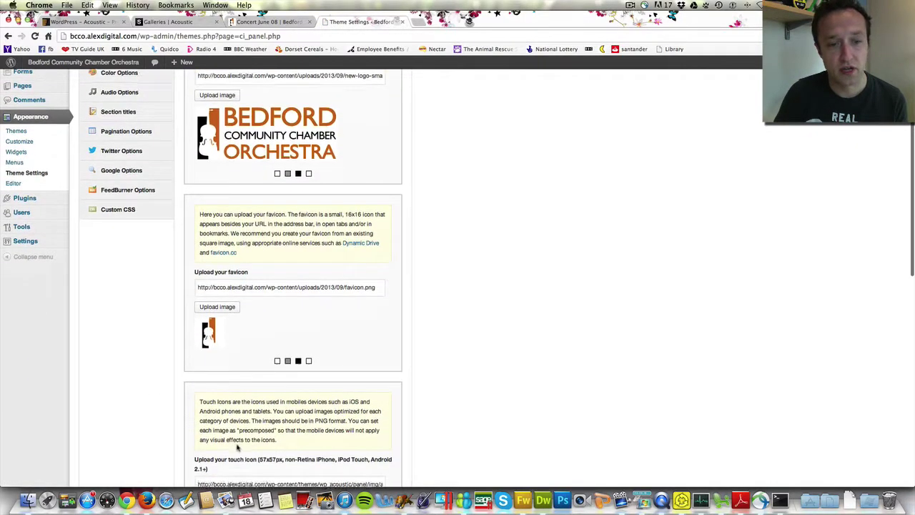
{"action": "scroll", "coordinate": [238, 447], "scroll_direction": "up", "scroll_amount": 8}
{"action": "scroll", "coordinate": [250, 429], "scroll_direction": "down", "scroll_amount": 4}
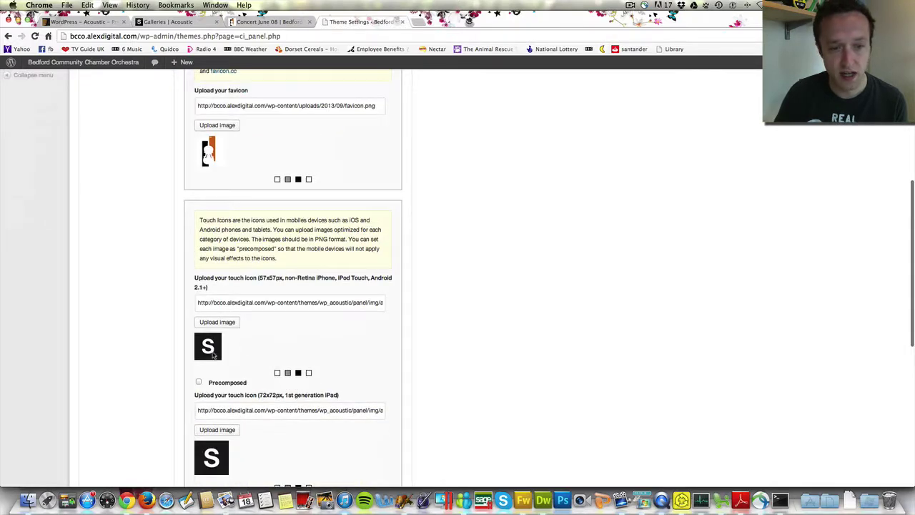
{"action": "scroll", "coordinate": [301, 307], "scroll_direction": "down", "scroll_amount": 1}
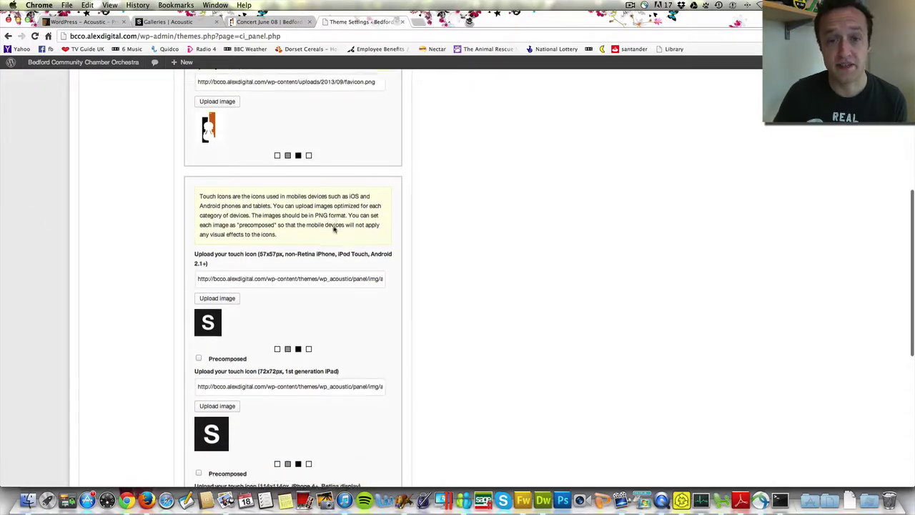
{"action": "scroll", "coordinate": [330, 261], "scroll_direction": "down", "scroll_amount": 5}
{"action": "scroll", "coordinate": [334, 229], "scroll_direction": "up", "scroll_amount": 10}
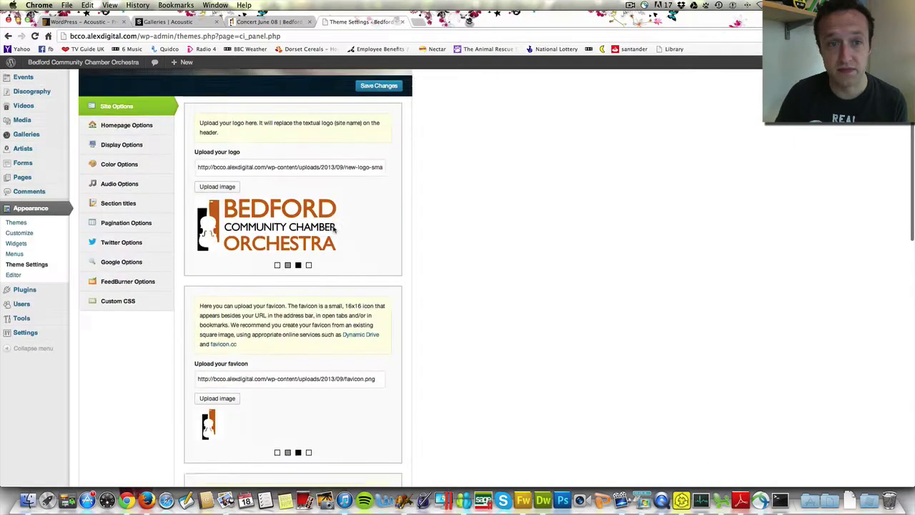
- Review the Homepage Options of the Acoustic theme settings
{"action": "left_click", "coordinate": [121, 169]}
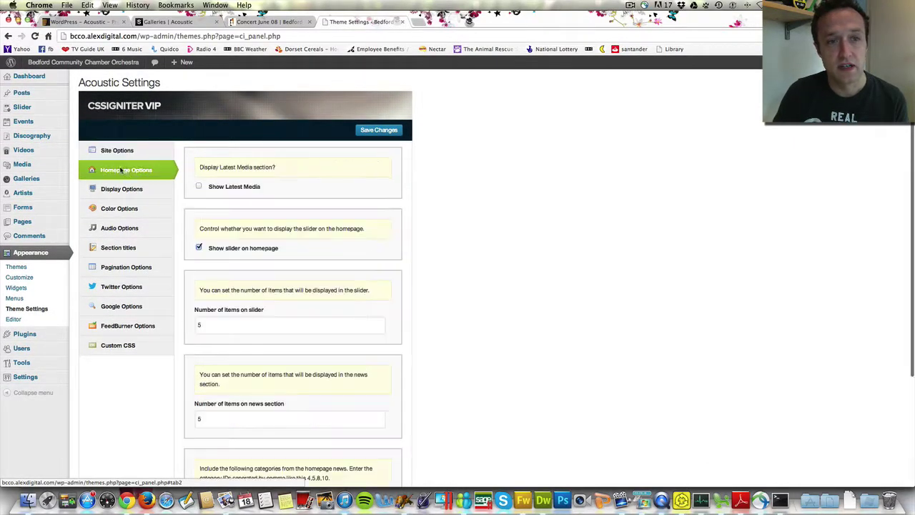
{"action": "scroll", "coordinate": [277, 159], "scroll_direction": "down", "scroll_amount": 2}
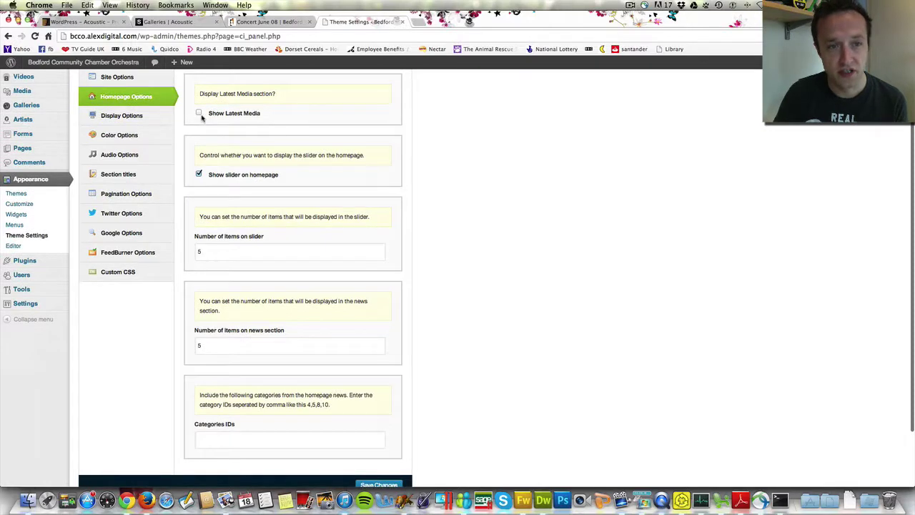
{"action": "scroll", "coordinate": [191, 214], "scroll_direction": "down", "scroll_amount": 2}
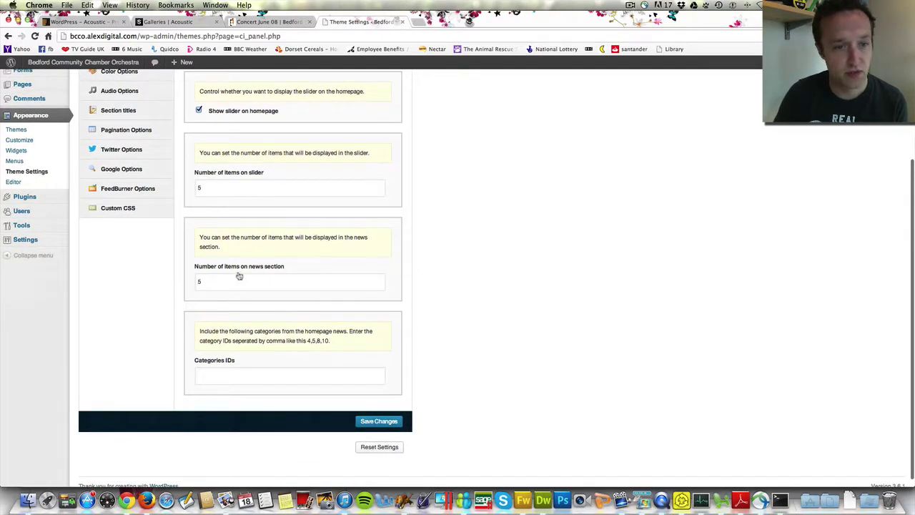
{"action": "scroll", "coordinate": [243, 290], "scroll_direction": "up", "scroll_amount": 3}
- Review the Display Options, then bring up Color Options showing orange.css
{"action": "left_click", "coordinate": [128, 133]}
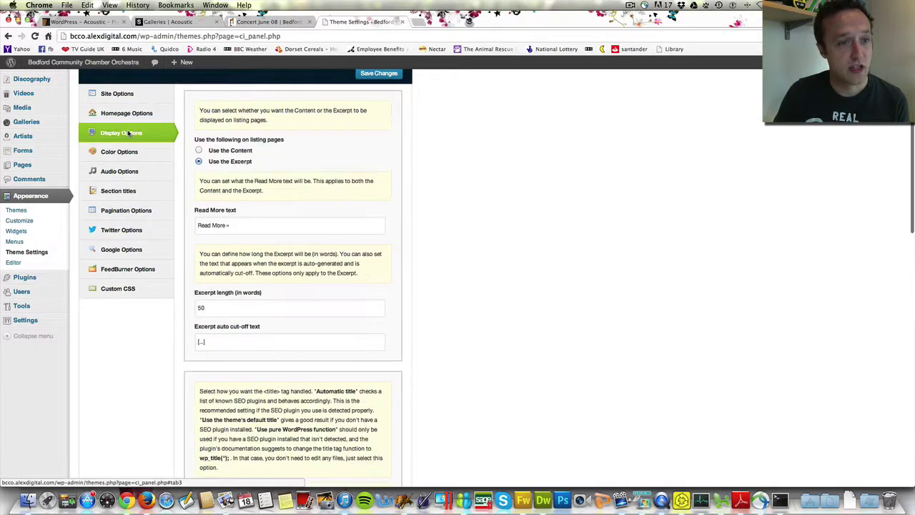
{"action": "scroll", "coordinate": [254, 131], "scroll_direction": "down", "scroll_amount": 10}
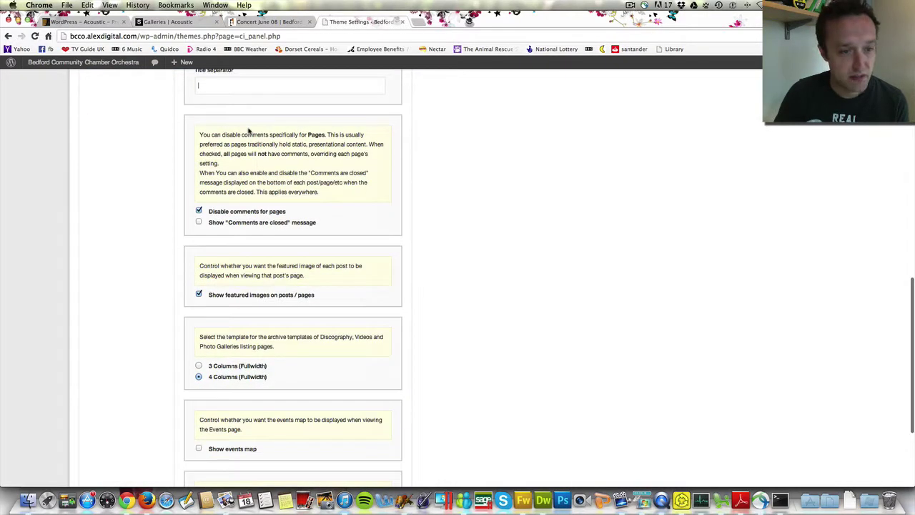
{"action": "scroll", "coordinate": [188, 192], "scroll_direction": "down", "scroll_amount": 3}
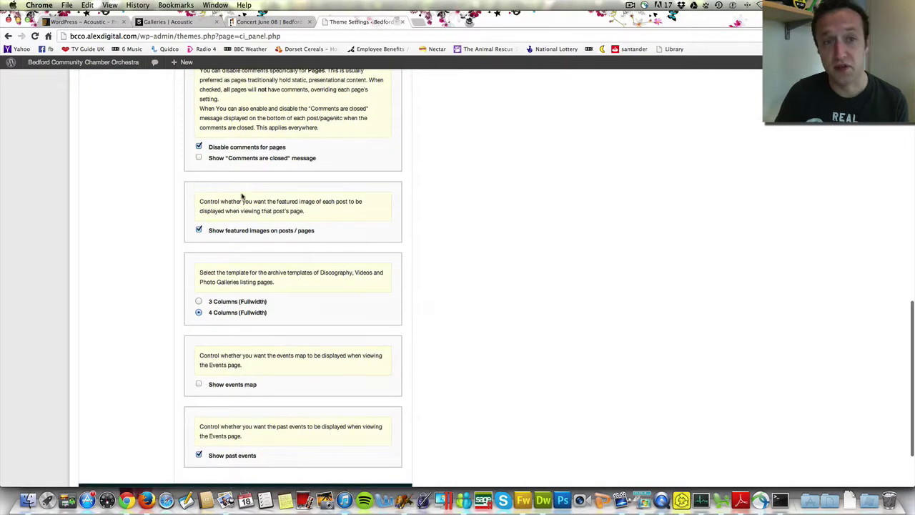
{"action": "scroll", "coordinate": [350, 200], "scroll_direction": "up", "scroll_amount": 10}
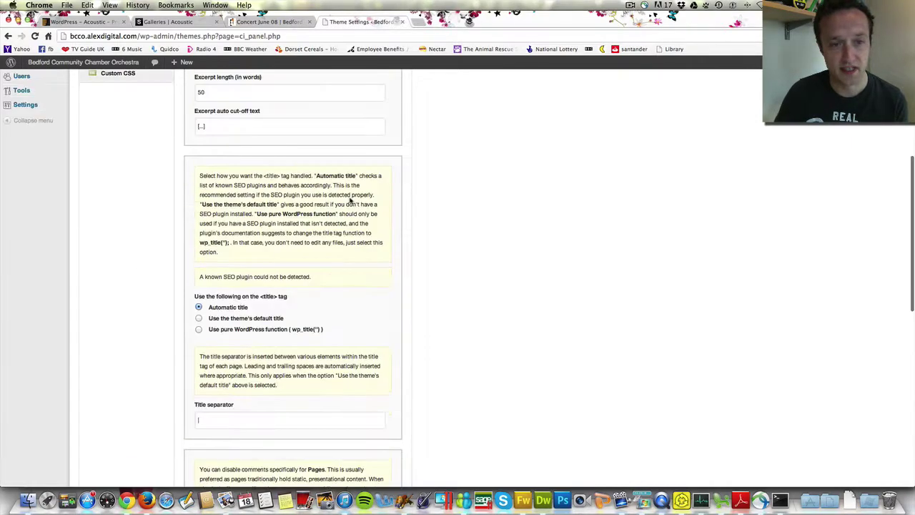
{"action": "left_click", "coordinate": [160, 184]}
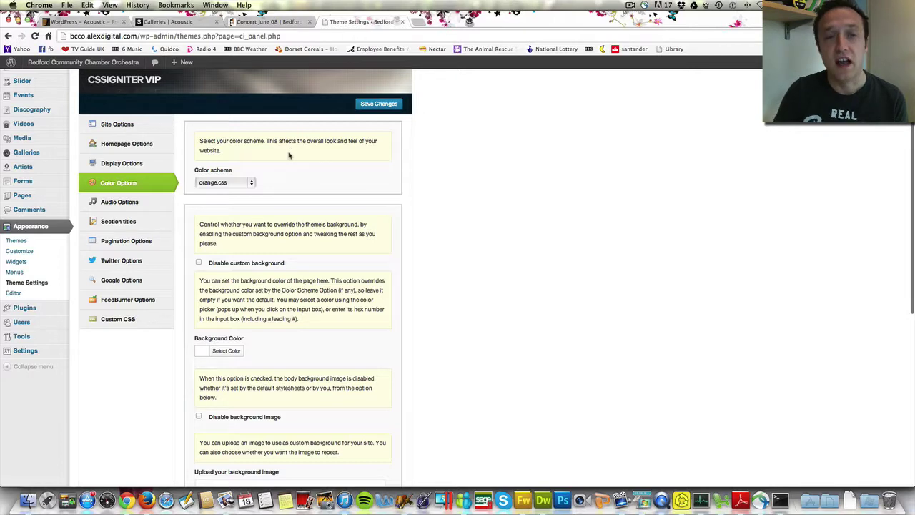
- Browse the colour scheme list twice keeping orange.css, then show the Audio Options
{"action": "left_click", "coordinate": [243, 182]}
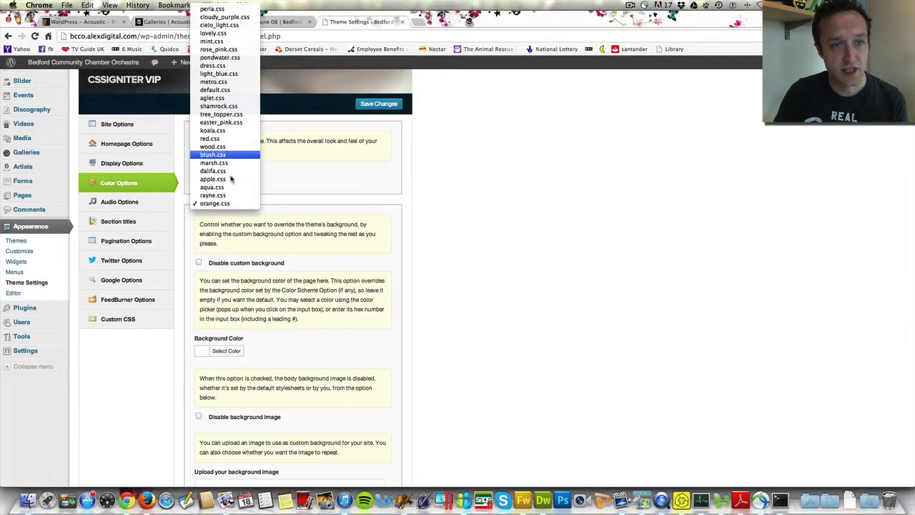
{"action": "left_click", "coordinate": [325, 223]}
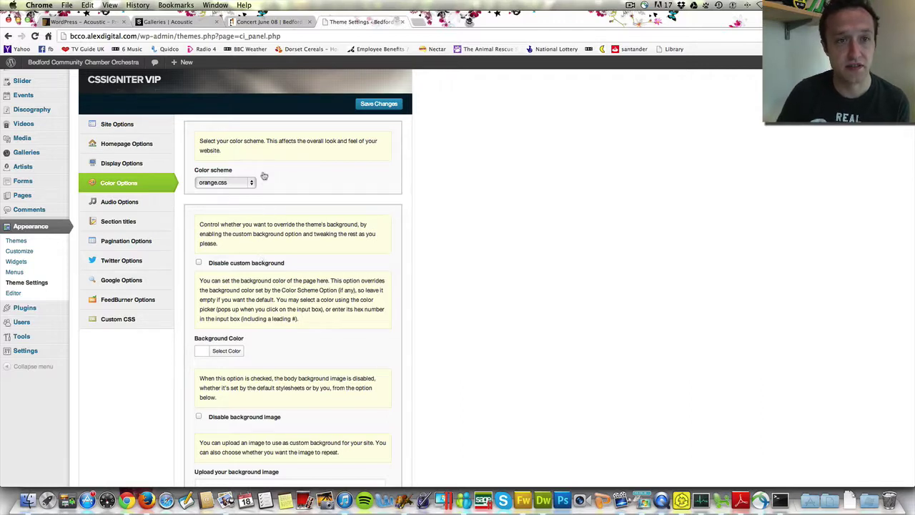
{"action": "left_click", "coordinate": [240, 183]}
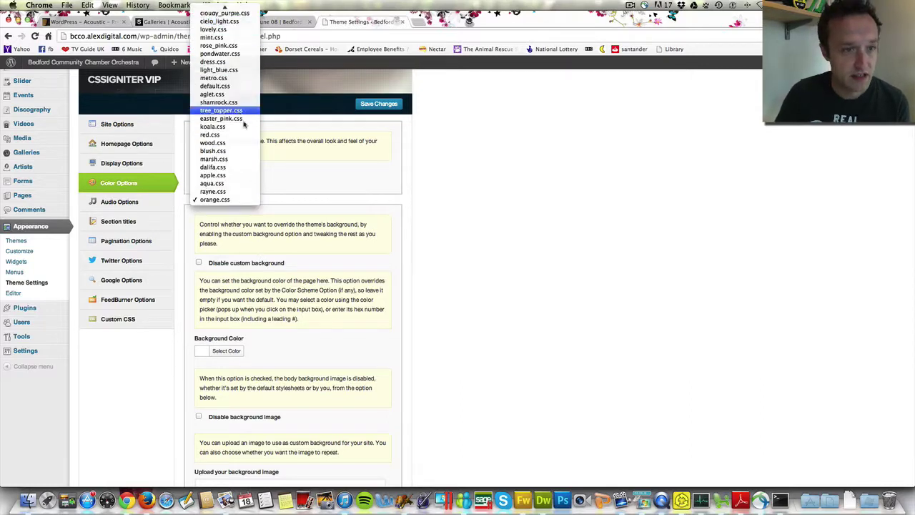
{"action": "left_click", "coordinate": [345, 196]}
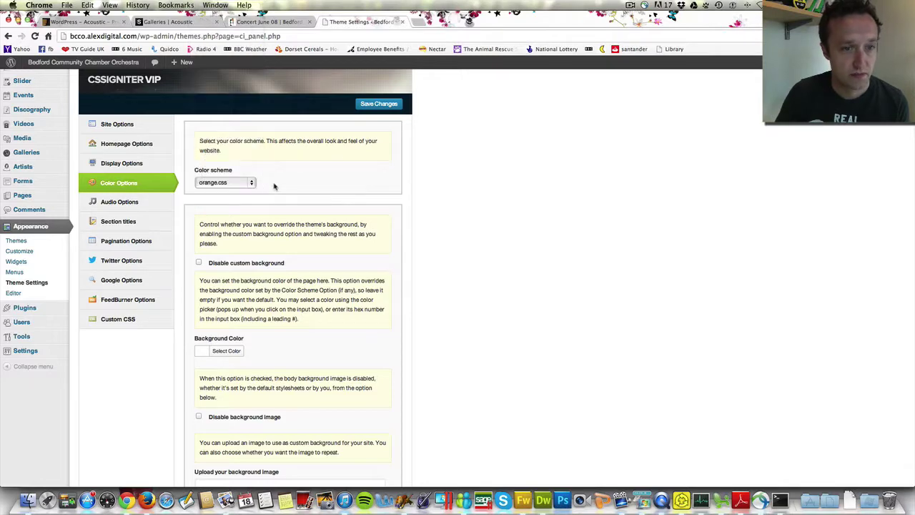
{"action": "left_click", "coordinate": [147, 203]}
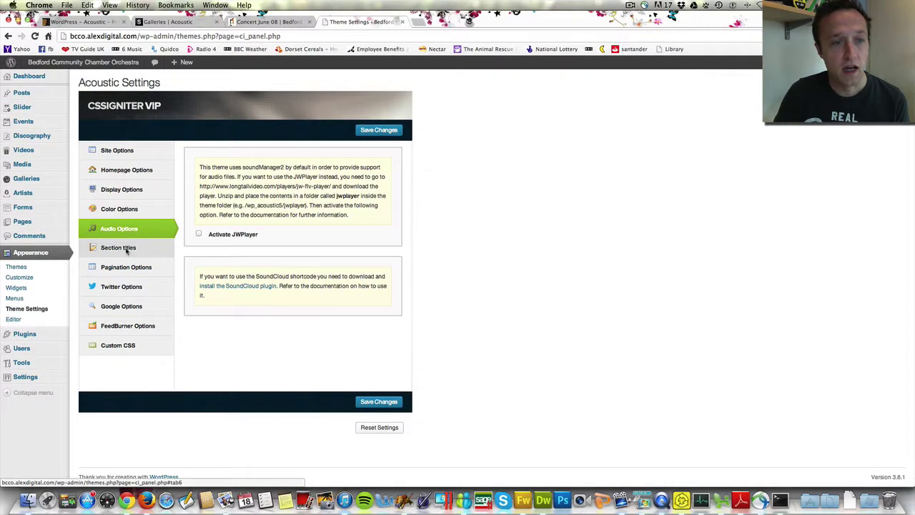
- Browse the Acoustic theme's Section titles, Pagination, Twitter and Google settings panels in turn
{"action": "left_click", "coordinate": [119, 246]}
{"action": "left_click", "coordinate": [128, 266]}
{"action": "left_click", "coordinate": [140, 290]}
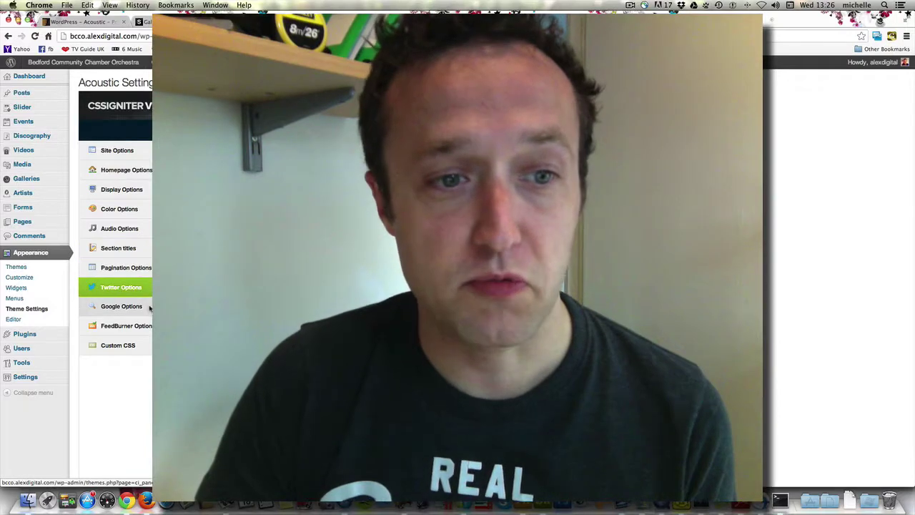
{"action": "left_click", "coordinate": [148, 306]}
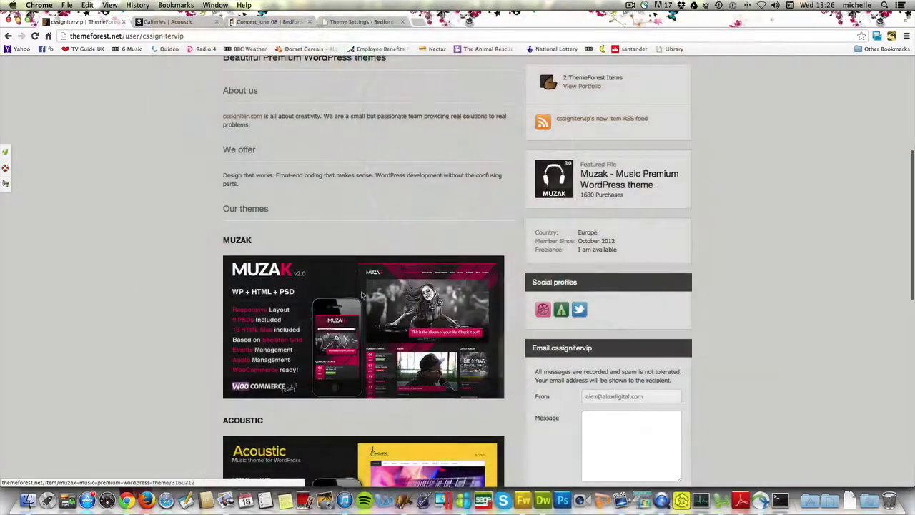
{"action": "scroll", "coordinate": [372, 452], "scroll_direction": "down", "scroll_amount": 1}
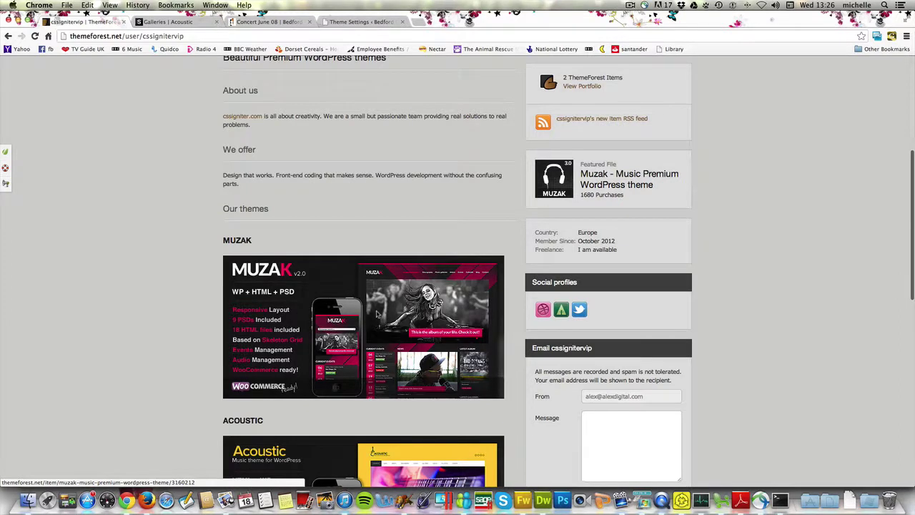
{"action": "scroll", "coordinate": [377, 313], "scroll_direction": "down", "scroll_amount": 2}
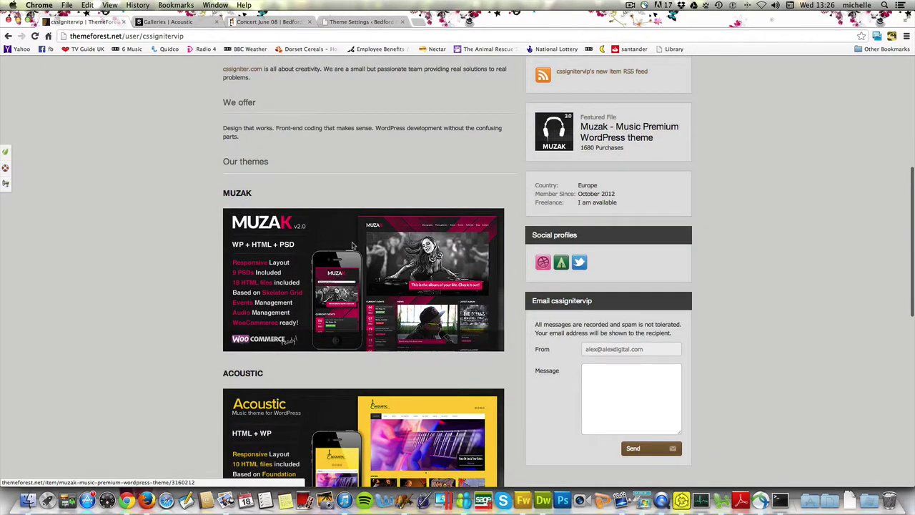
{"action": "scroll", "coordinate": [351, 243], "scroll_direction": "up", "scroll_amount": 5}
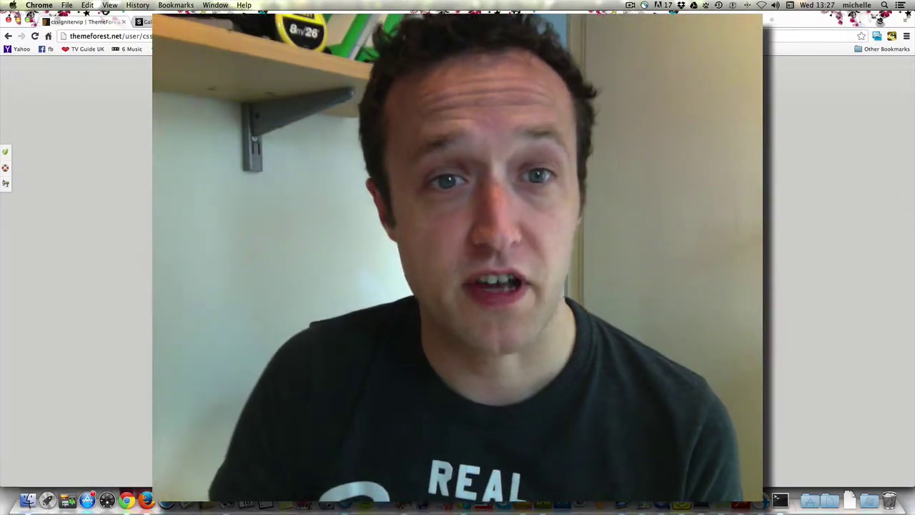
{"action": "scroll", "coordinate": [458, 286], "scroll_direction": "up", "scroll_amount": 3}
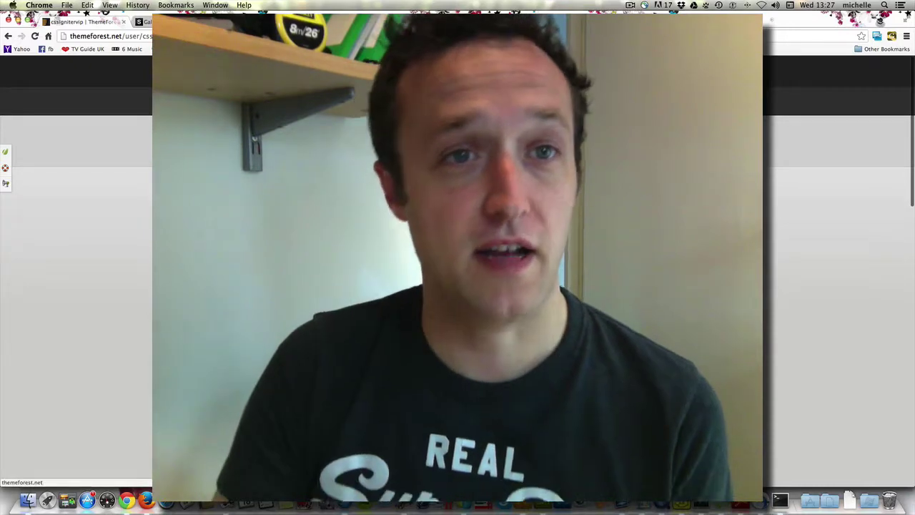